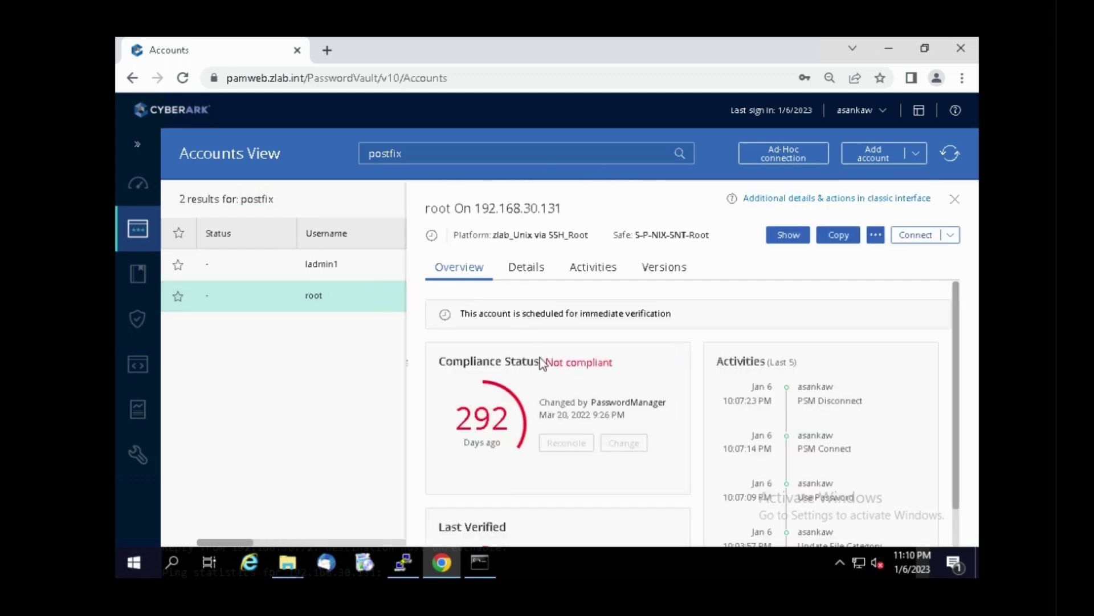
Step: Look through the root account's Details, Activities and Overview tabs
scroll(956, 310, down, 2)
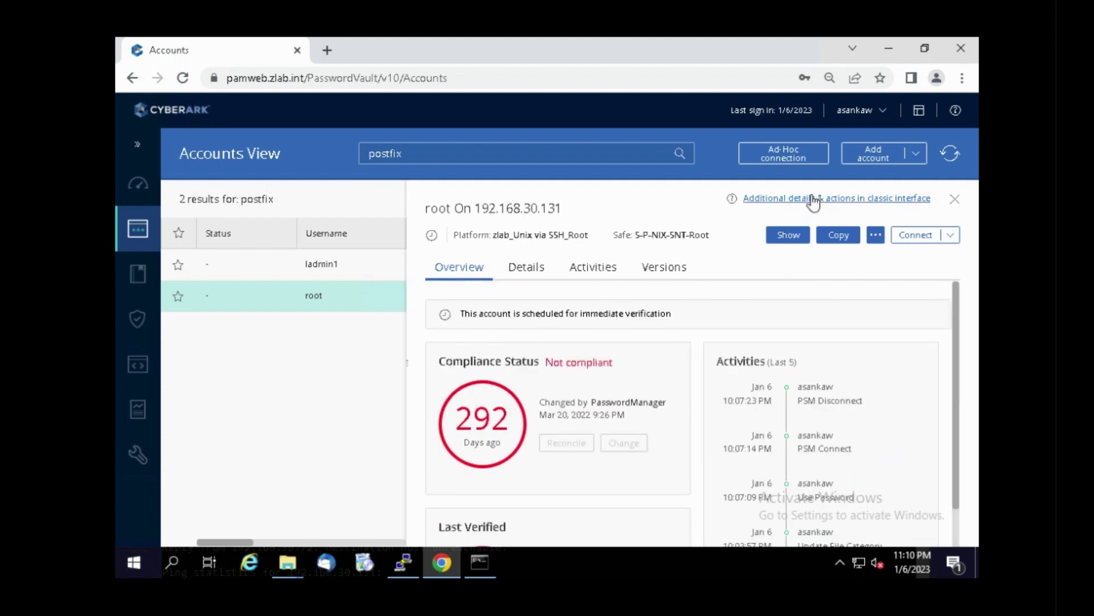
click(524, 268)
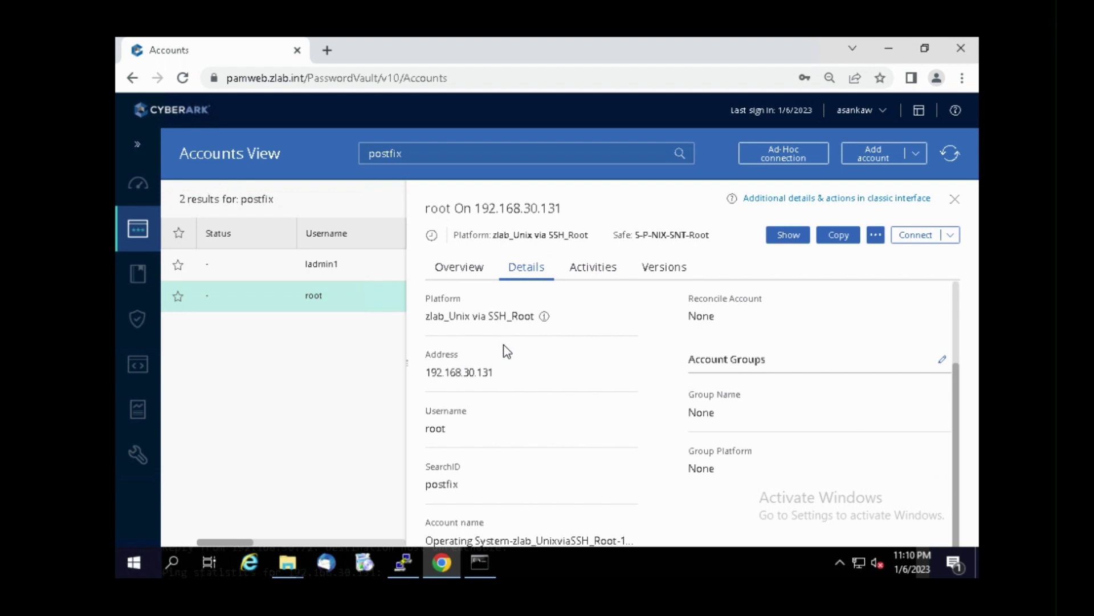
click(600, 271)
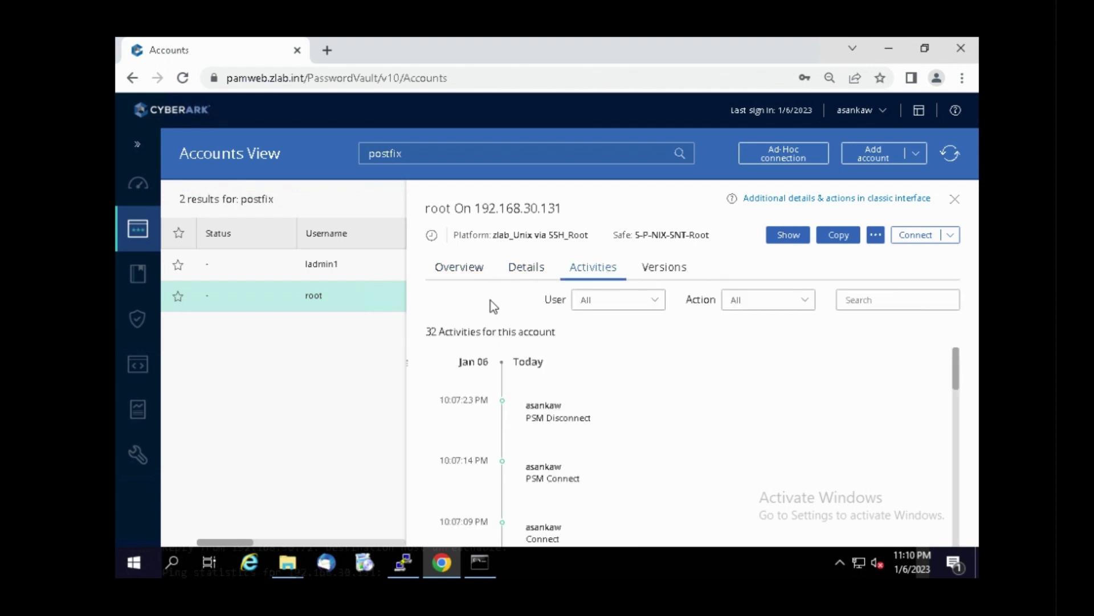
click(460, 272)
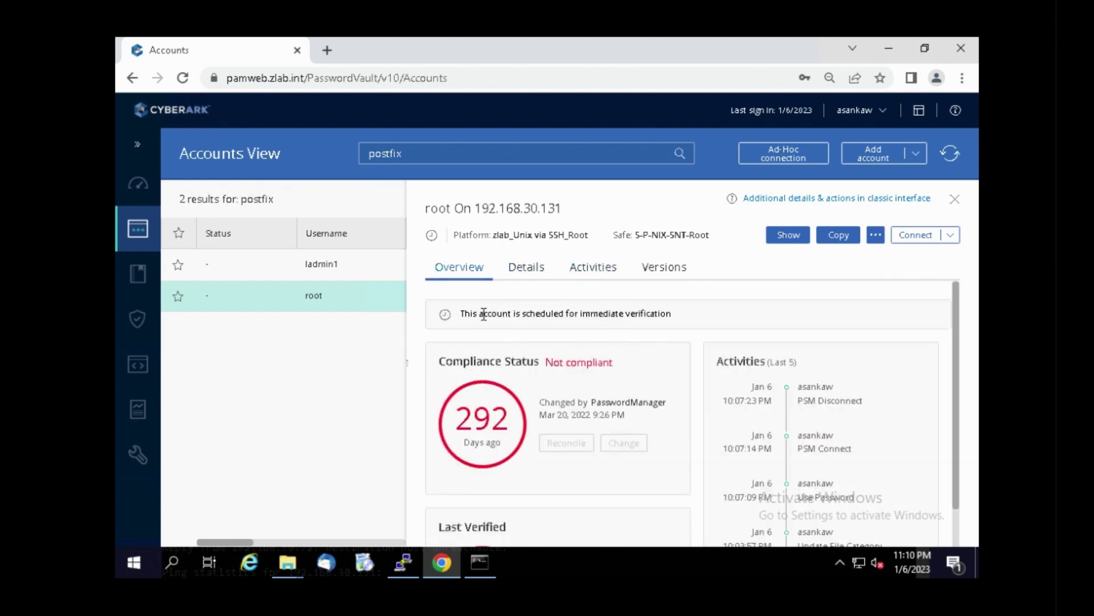
Step: Open the account in the classic interface and highlight the scheduled-verification notice
scroll(702, 317, down, 3)
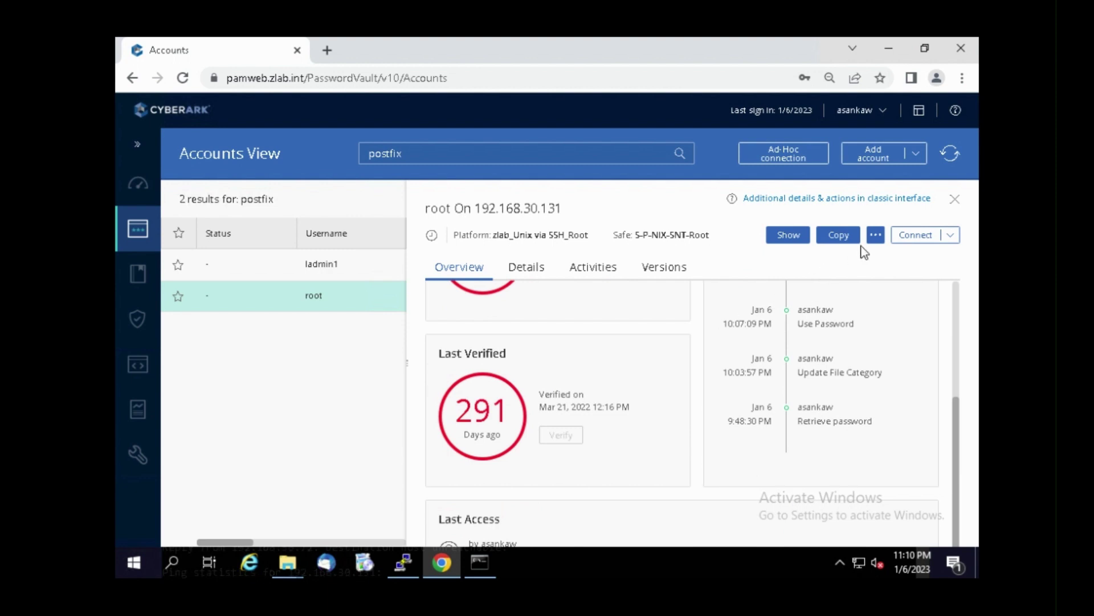
click(899, 201)
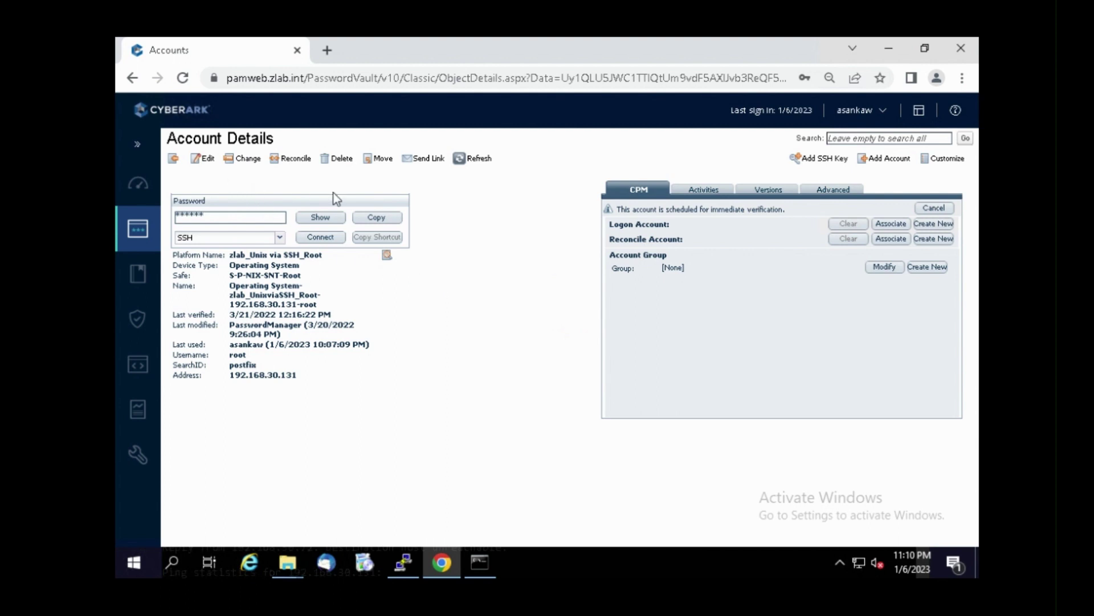
drag(681, 210, 806, 210)
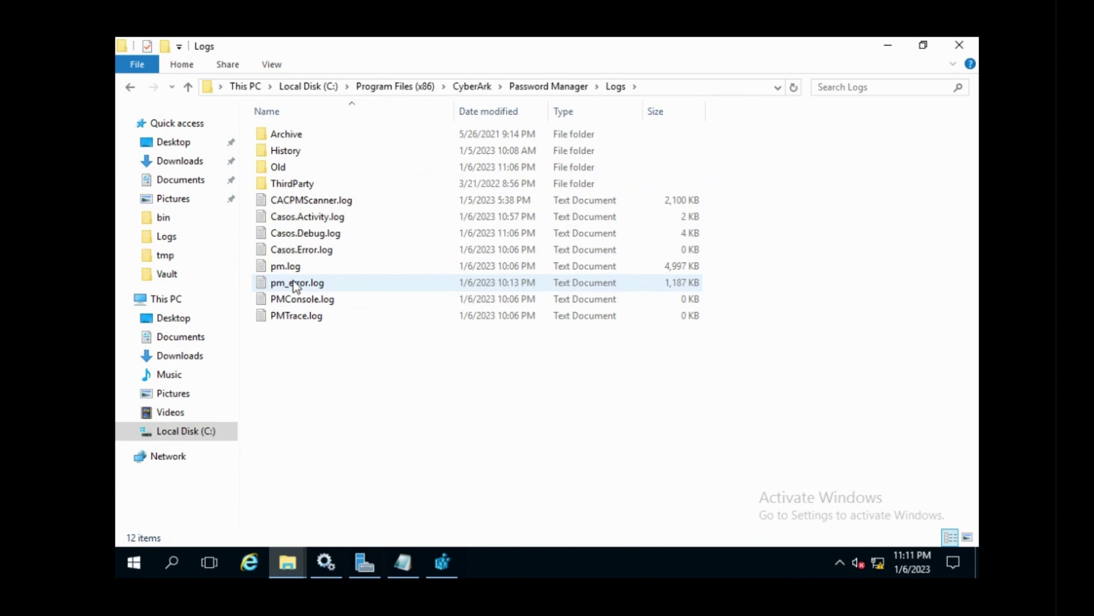
Step: Open pm_error.log maximized and highlight the expired-signature errors for CANetPluginInvoker.exe and CyberArk.TPC.exe
double_click(294, 282)
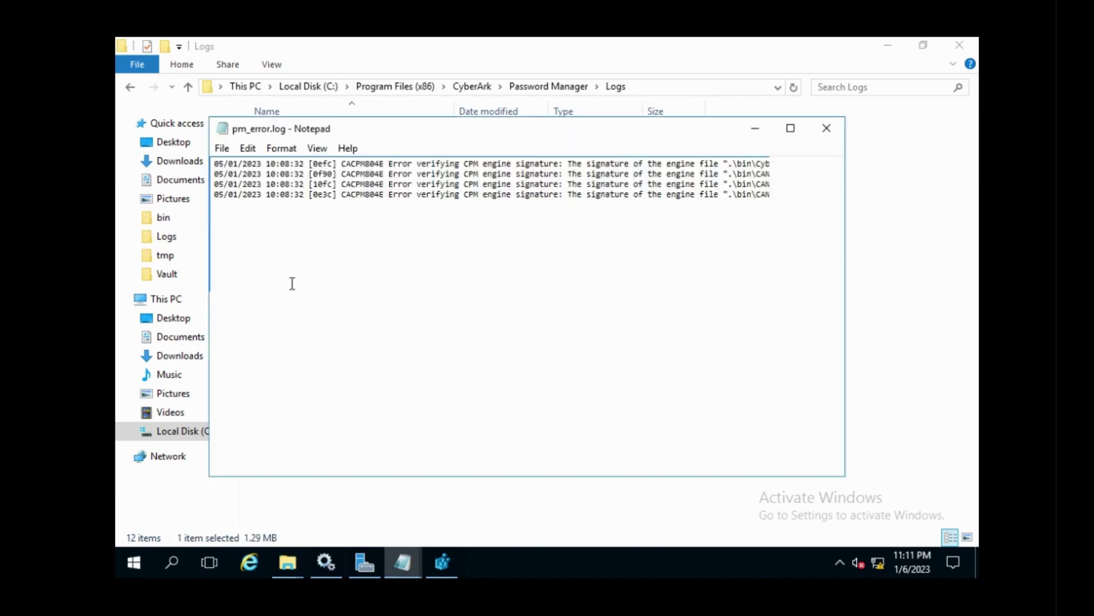
click(791, 128)
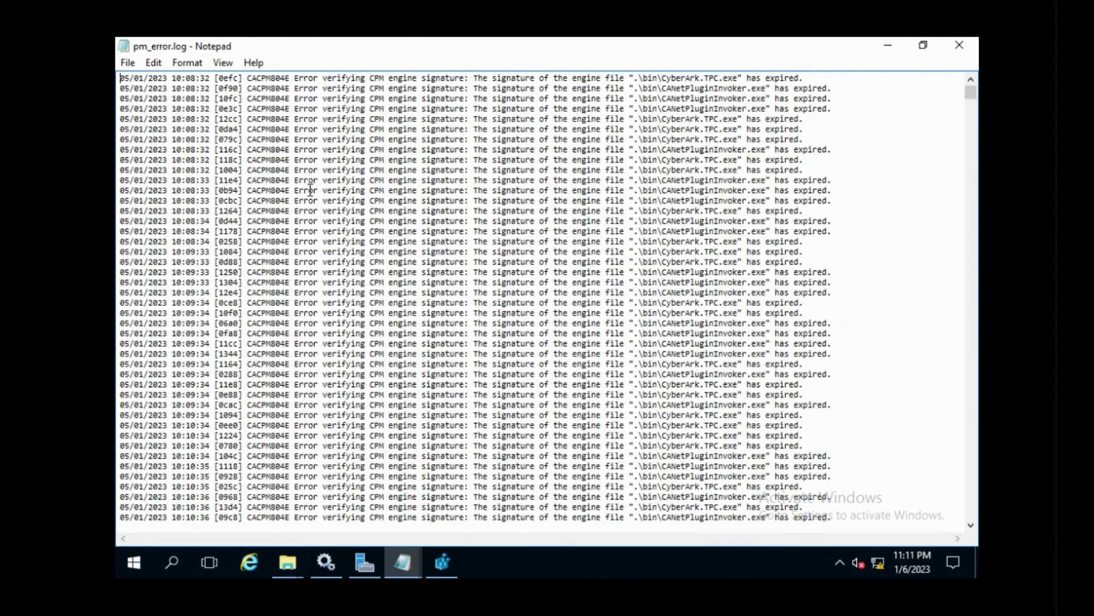
drag(252, 196, 801, 376)
click(695, 251)
drag(663, 201, 771, 200)
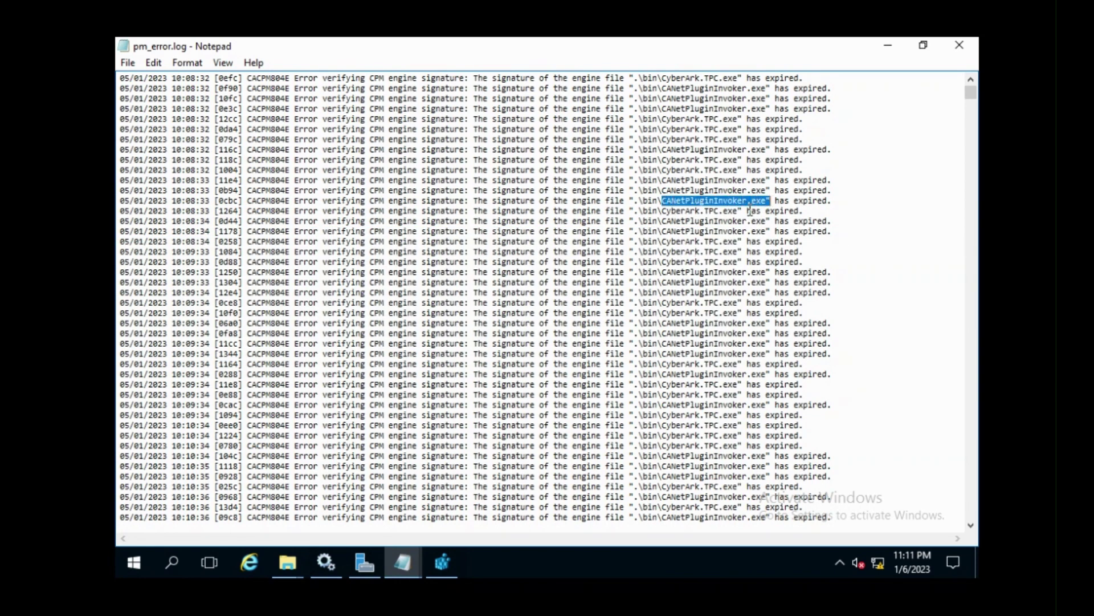
drag(667, 211, 758, 213)
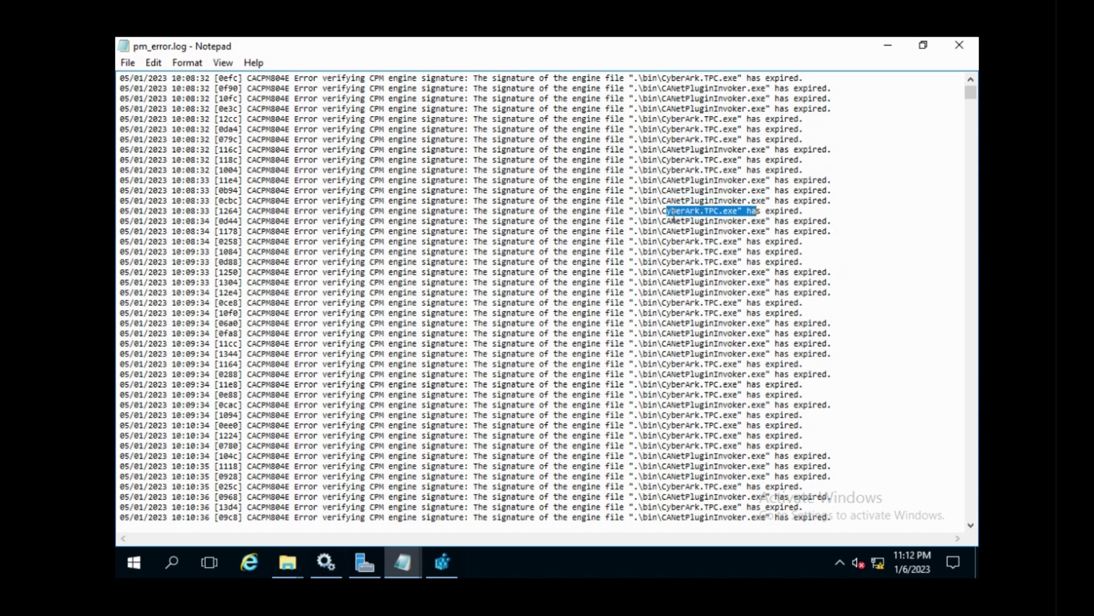
scroll(674, 215, down, 15)
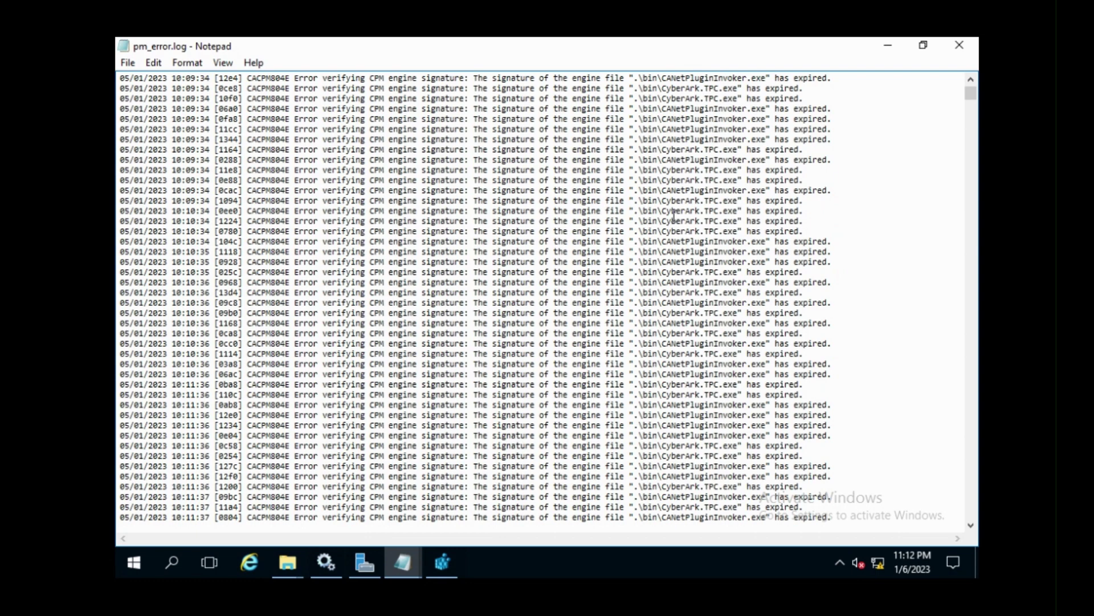
drag(636, 304, 943, 365)
scroll(944, 365, up, 8)
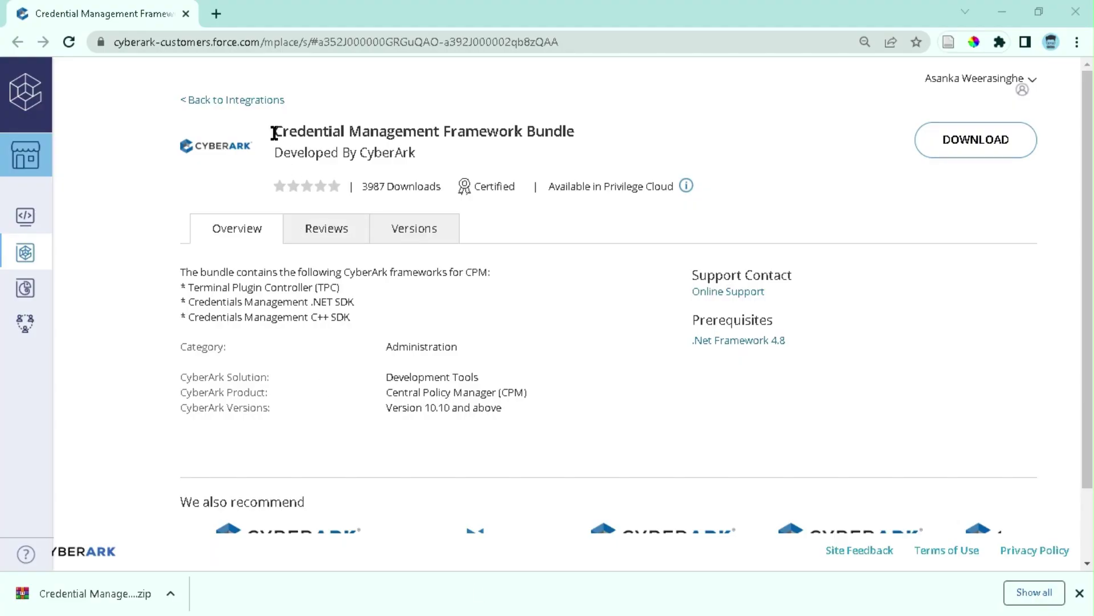
Step: Review the Credential Management Framework Bundle page, its .Net Framework 4.8 prerequisite, reviews and versions
drag(274, 132, 596, 140)
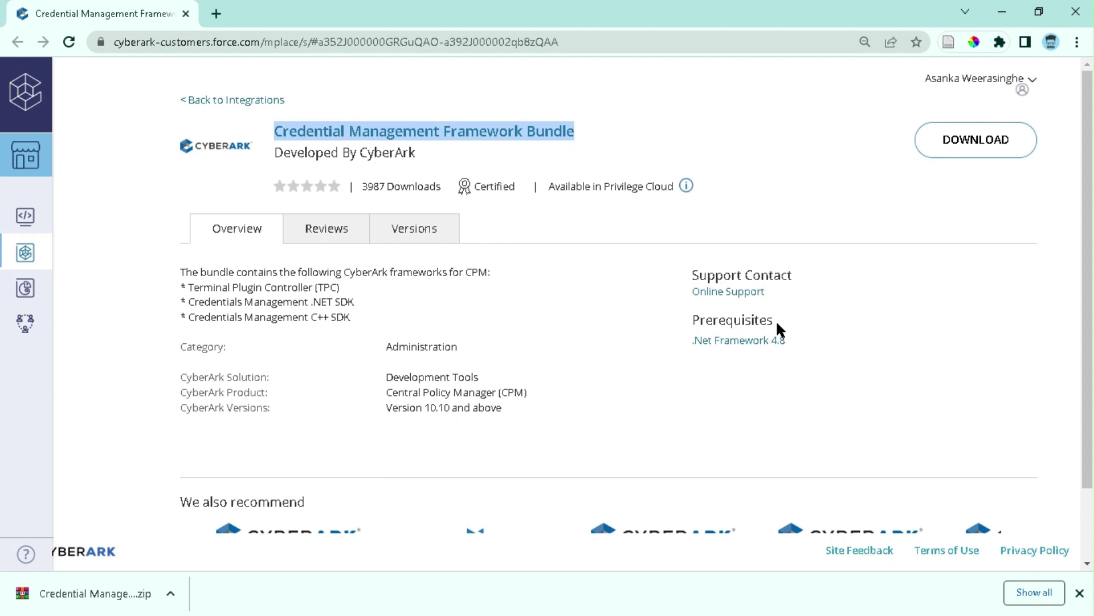
drag(795, 342, 687, 345)
click(314, 234)
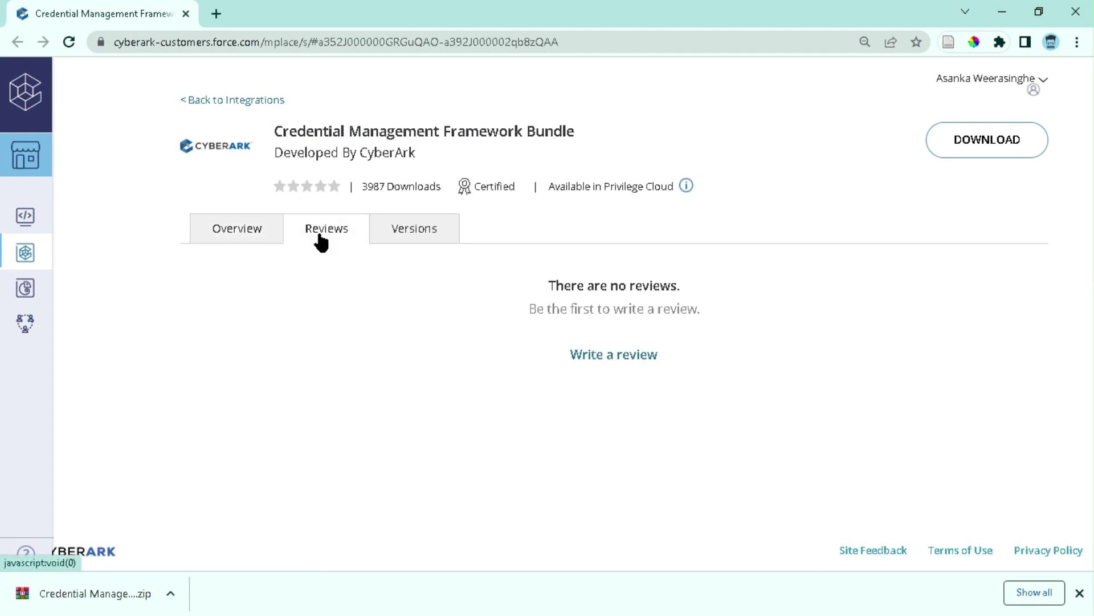
click(422, 233)
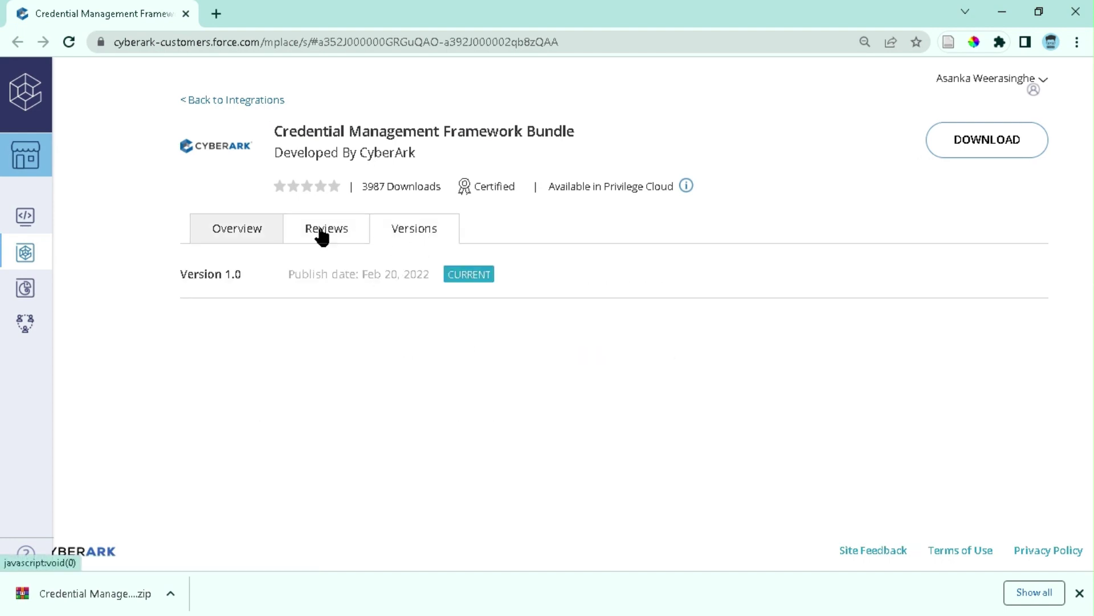
click(245, 237)
Step: Accept the terms, save the bundle zip to Downloads, and bring up the Run box
click(987, 145)
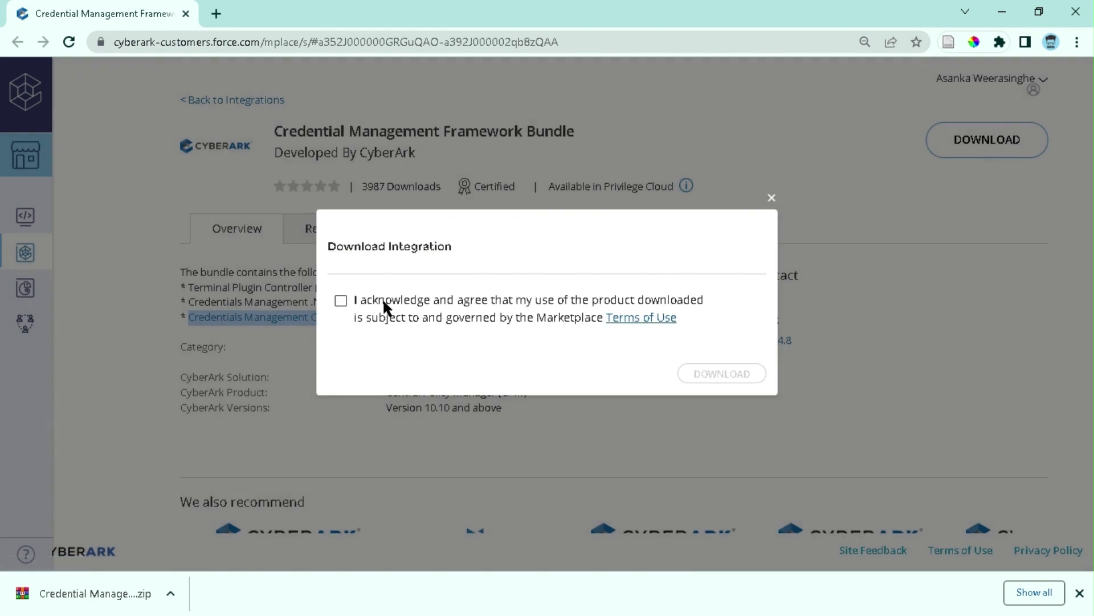
click(340, 301)
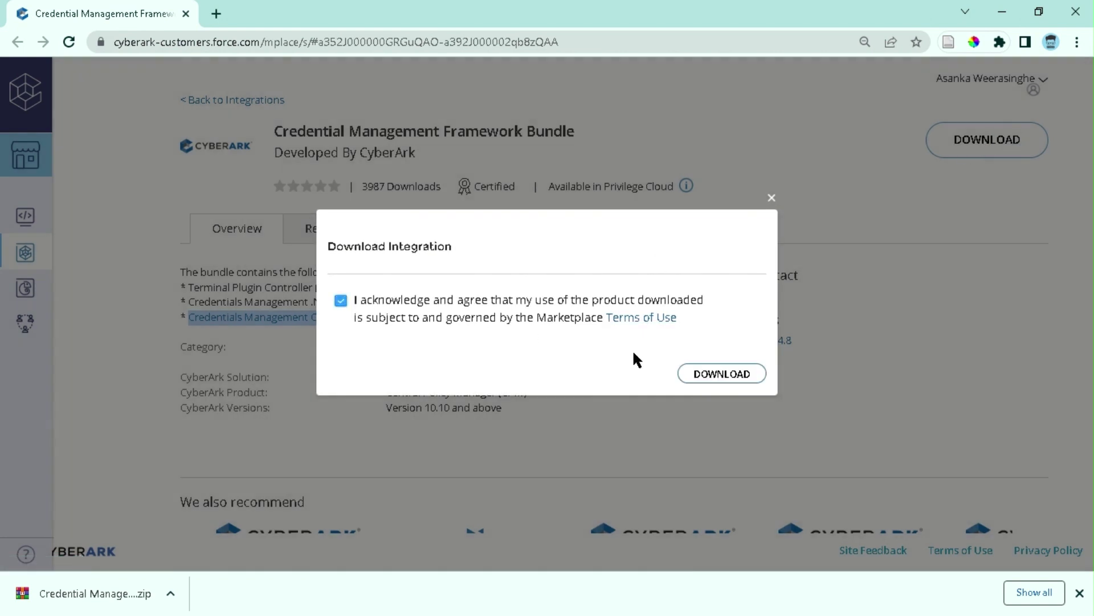
click(722, 374)
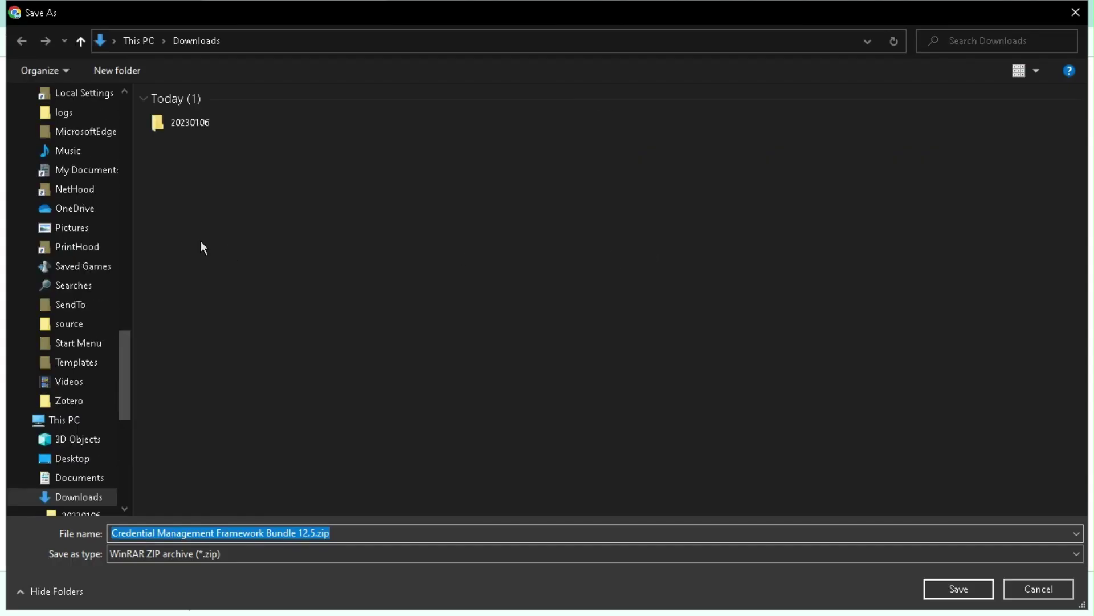
key(Return)
drag(786, 342, 726, 346)
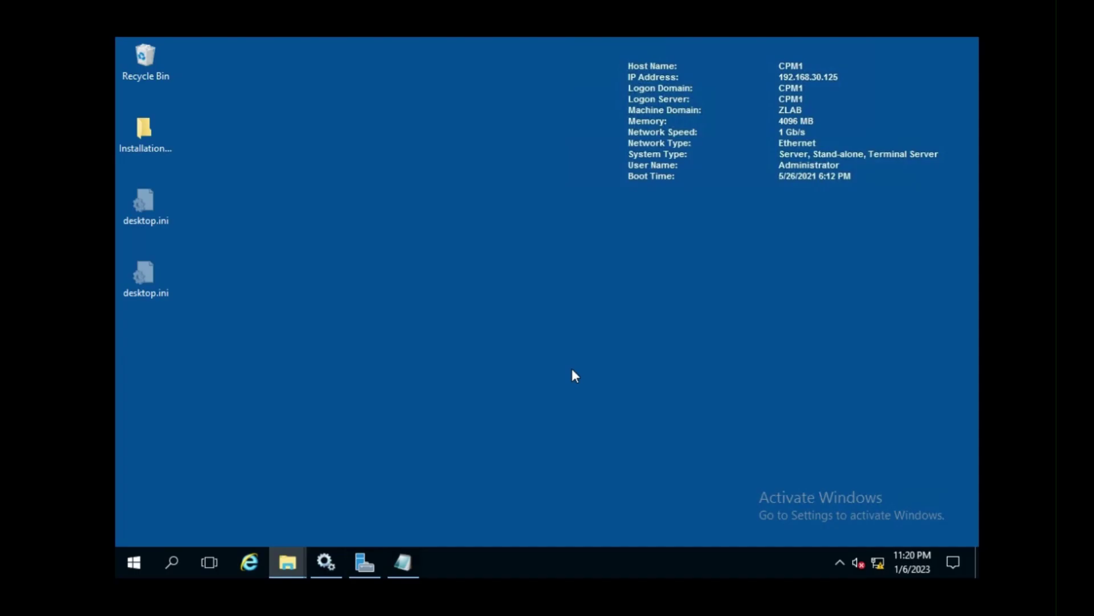
right_click(134, 563)
click(176, 476)
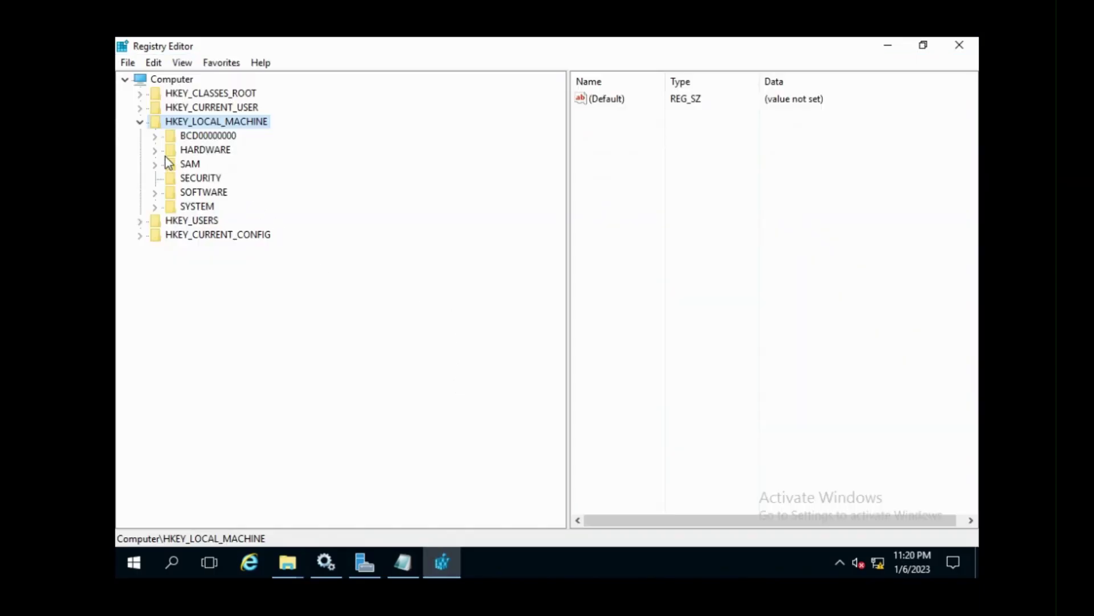
Step: Expand HKLM\SOFTWARE\Microsoft\.NETFramework\v4.0.30319\SKUs and select the .NETFramework,Version=v4.8 entry
click(155, 193)
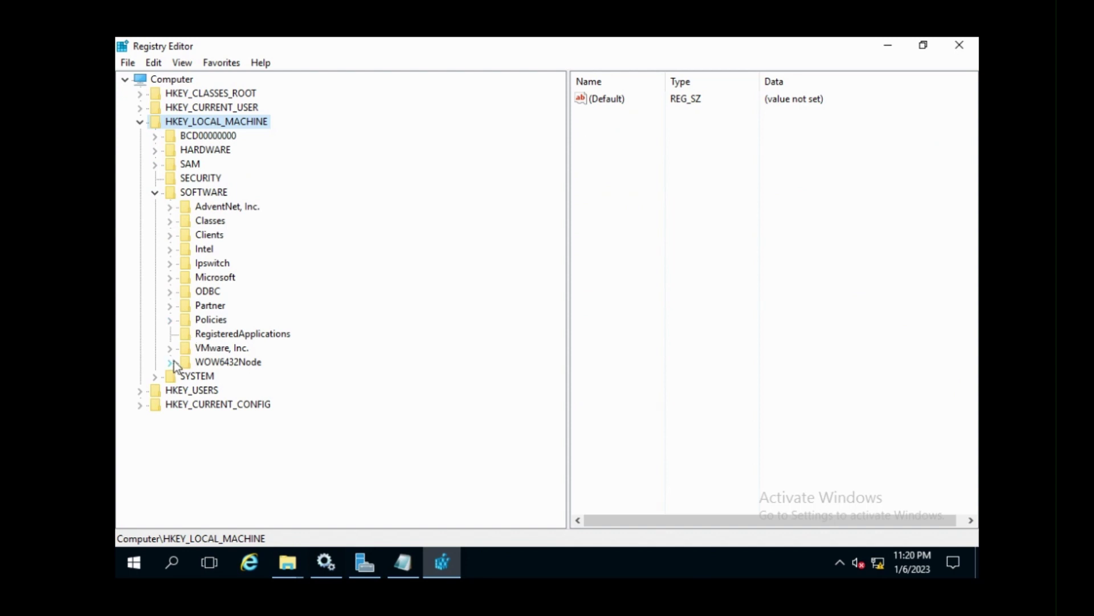
click(170, 278)
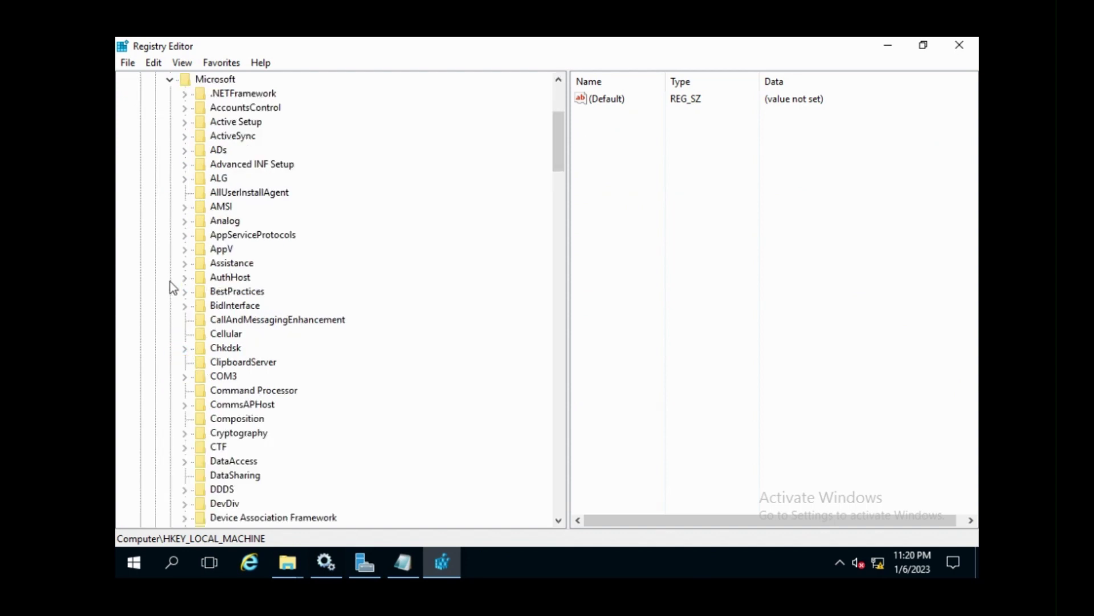
click(184, 94)
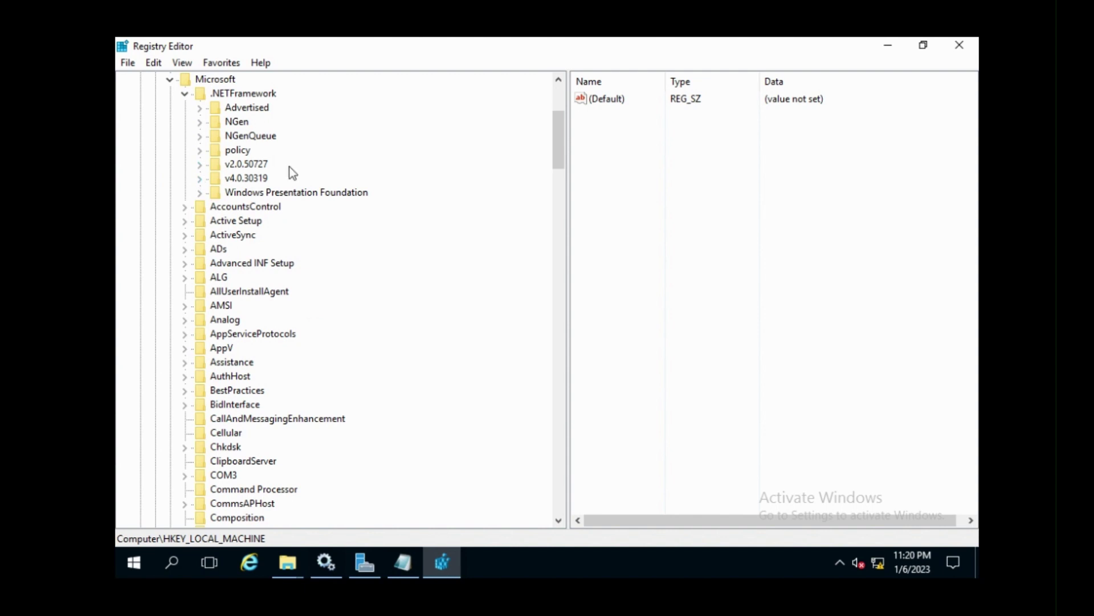
scroll(291, 171, up, 5)
click(239, 377)
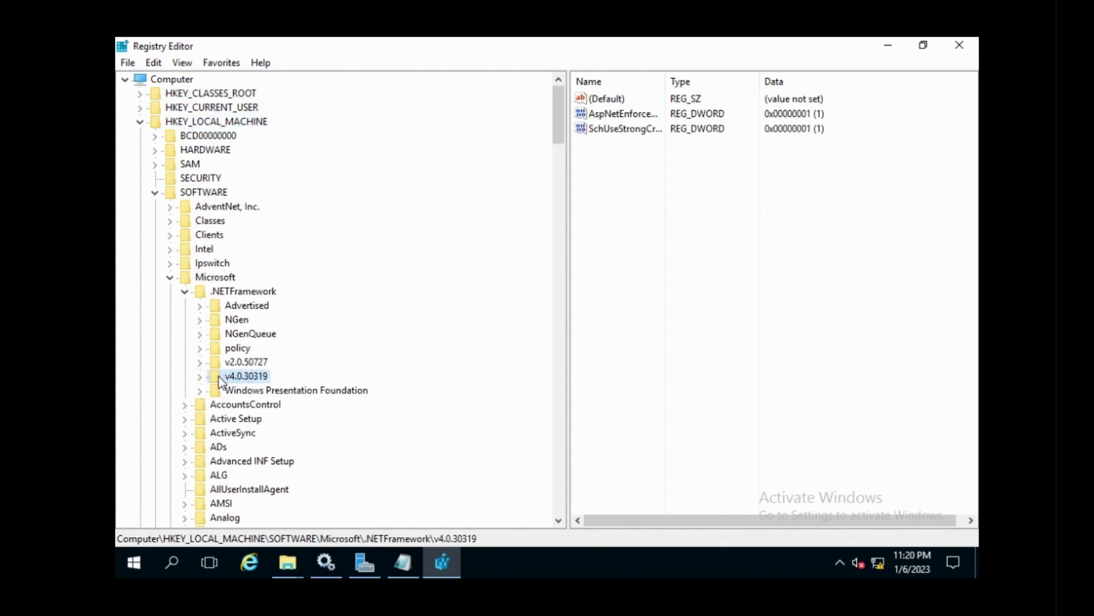
click(199, 376)
click(214, 391)
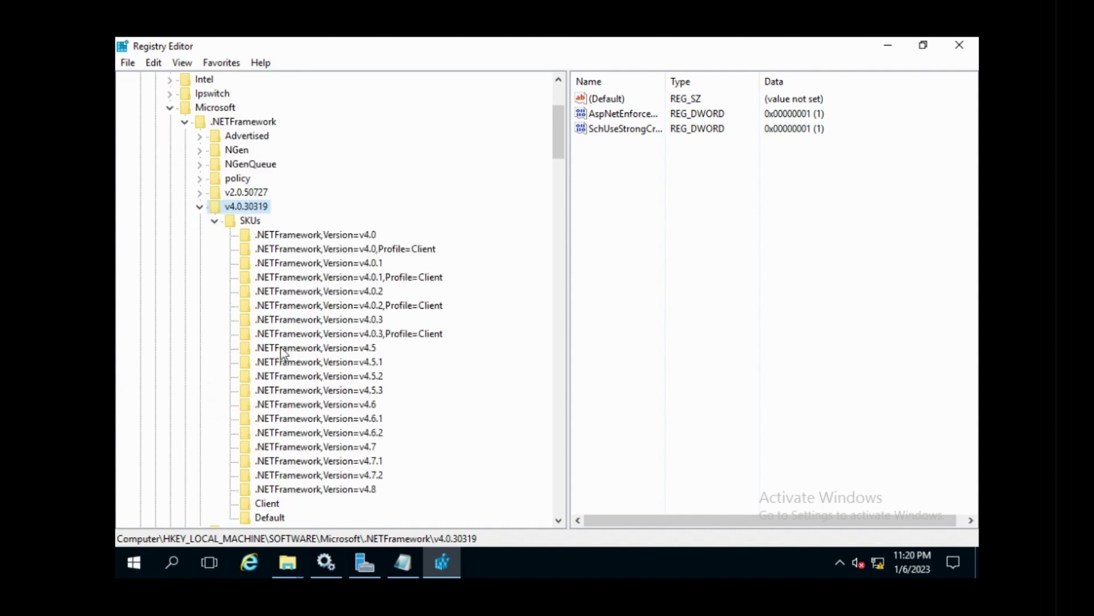
scroll(308, 277, down, 7)
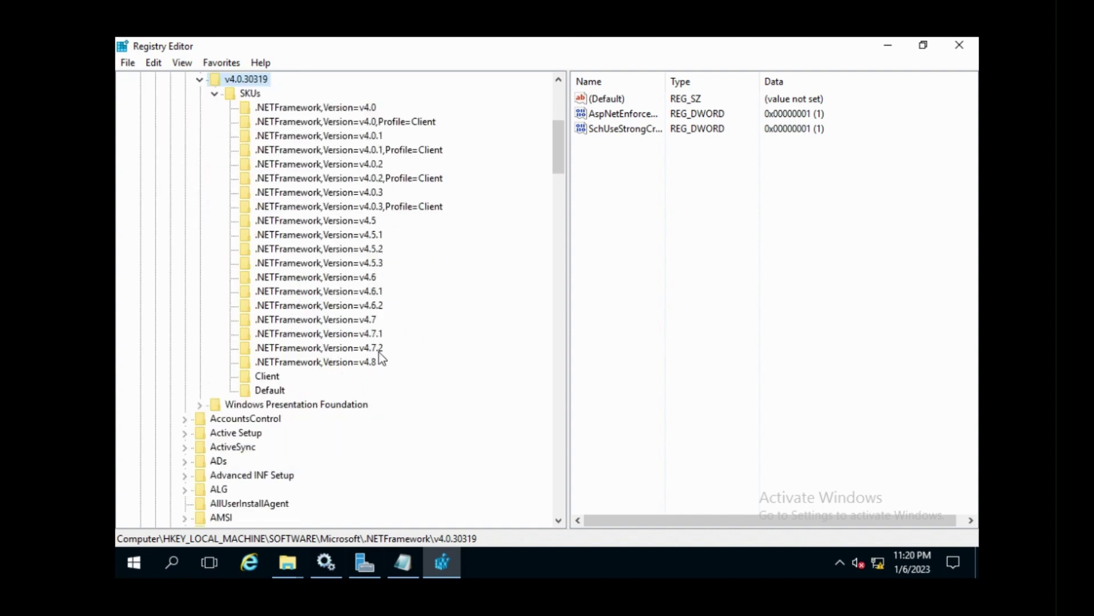
click(369, 363)
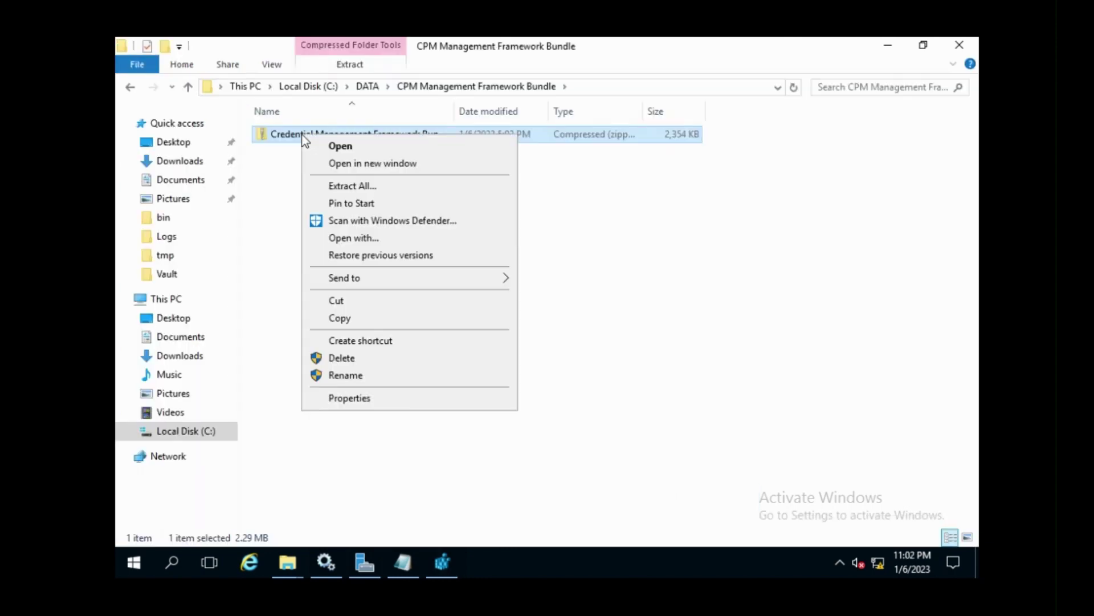
Step: Extract the bundle zip to its default folder and copy all 14 extracted files
click(349, 186)
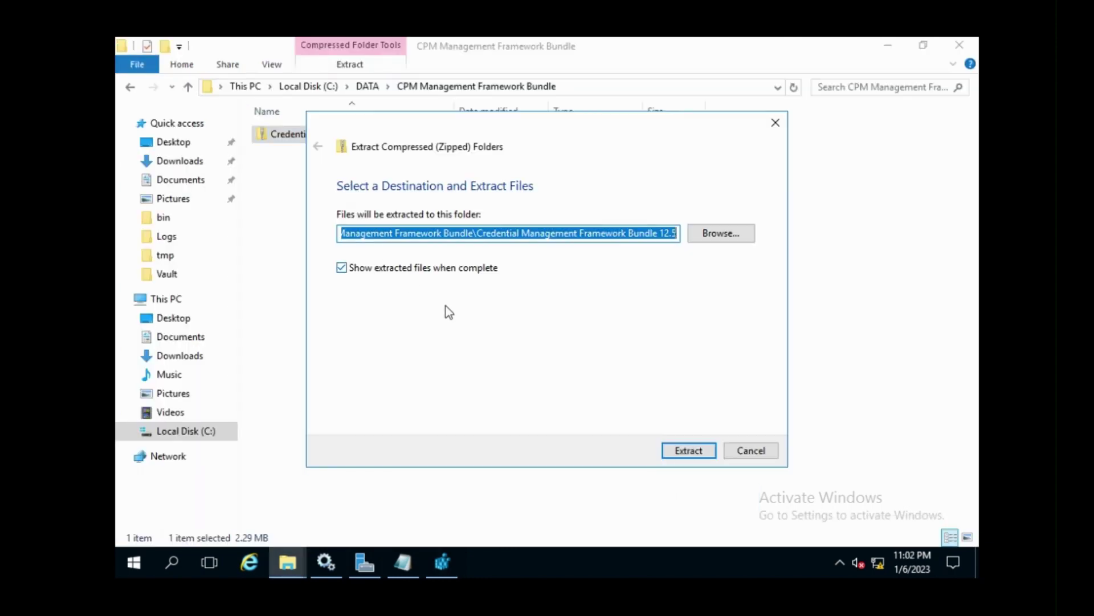
click(688, 451)
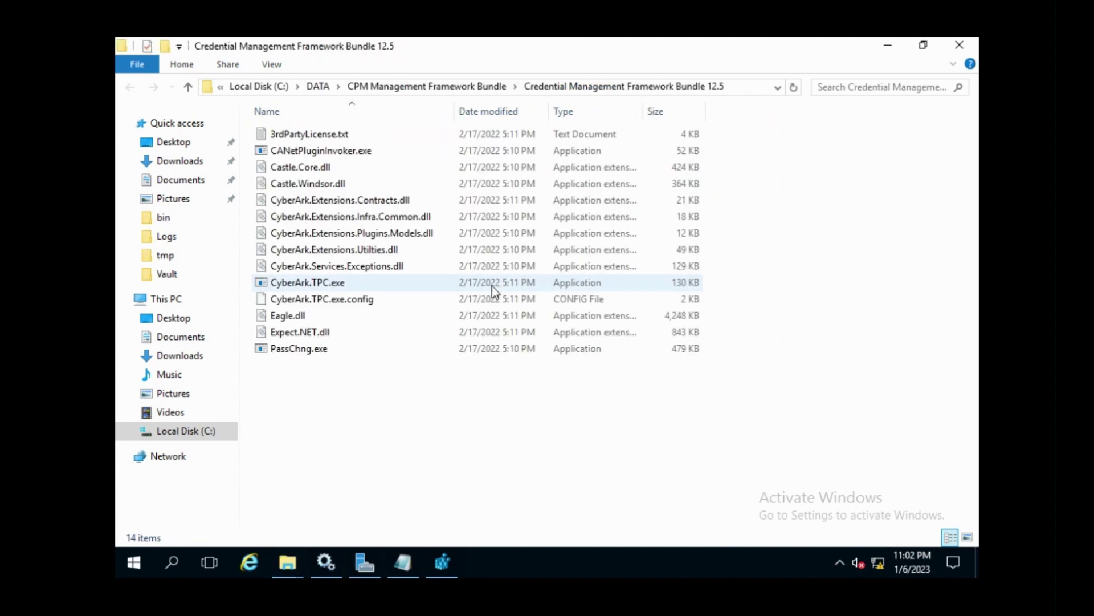
drag(359, 396, 267, 133)
right_click(329, 139)
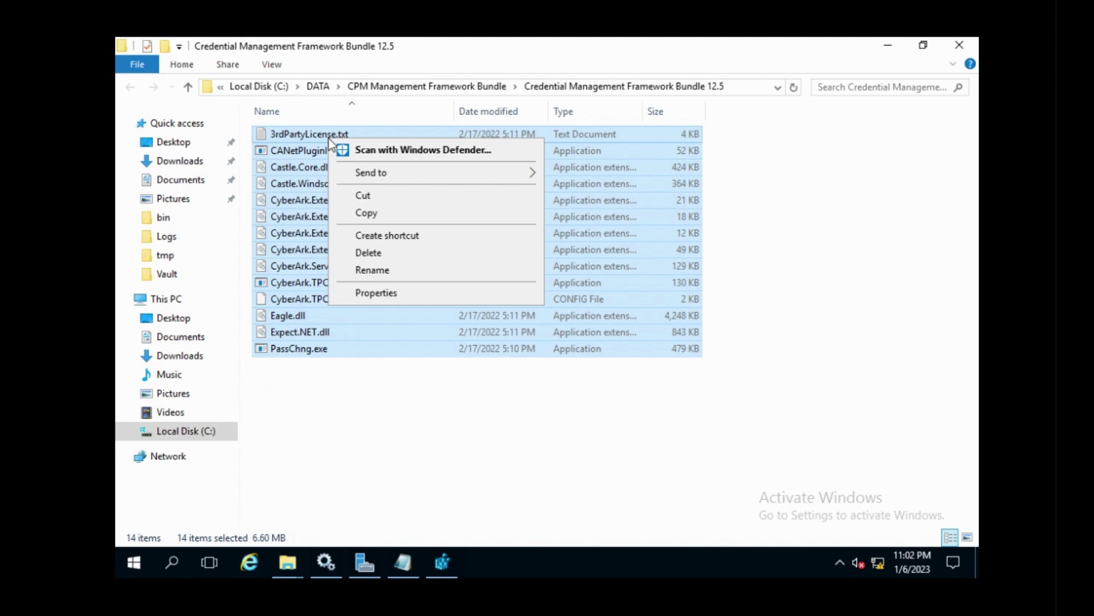
click(367, 213)
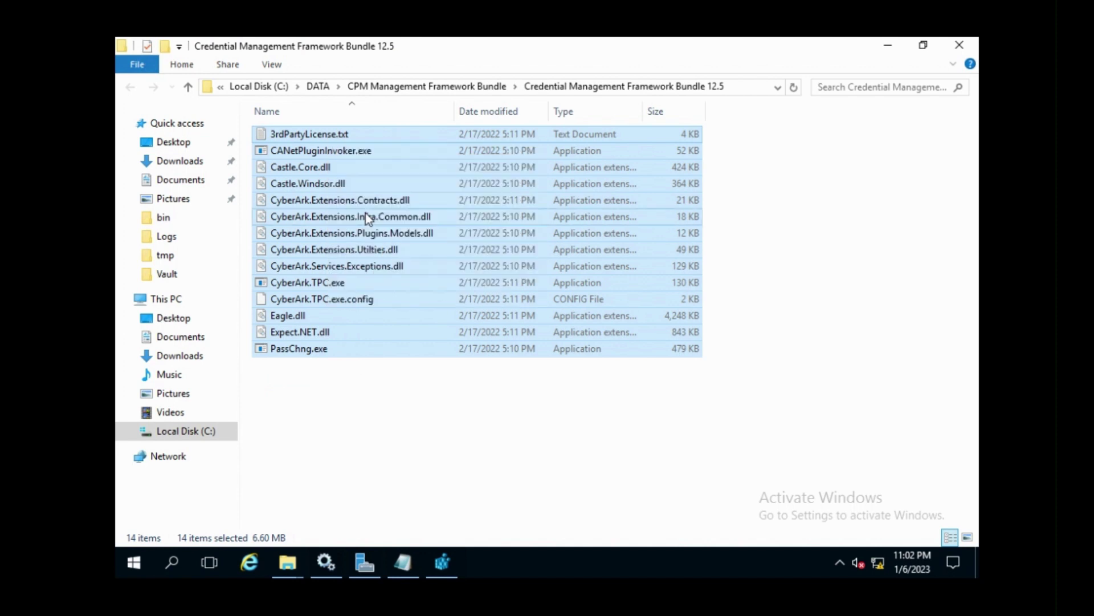
Step: Paste the files into Program Files (x86)\CyberArk\Password Manager\bin, replacing the existing ones
click(188, 436)
double_click(311, 249)
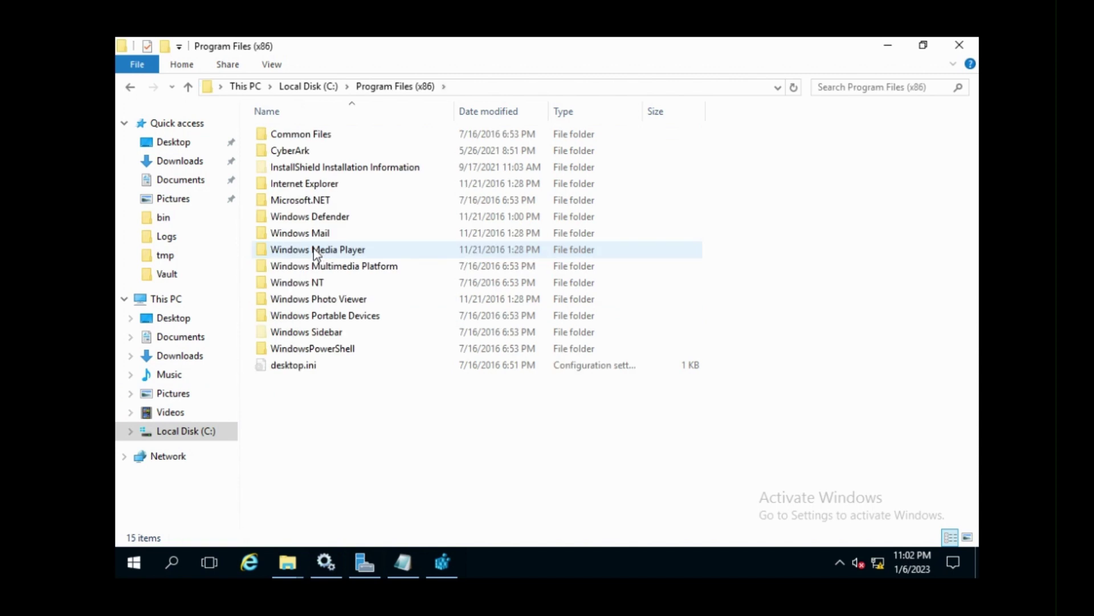
double_click(301, 150)
double_click(305, 135)
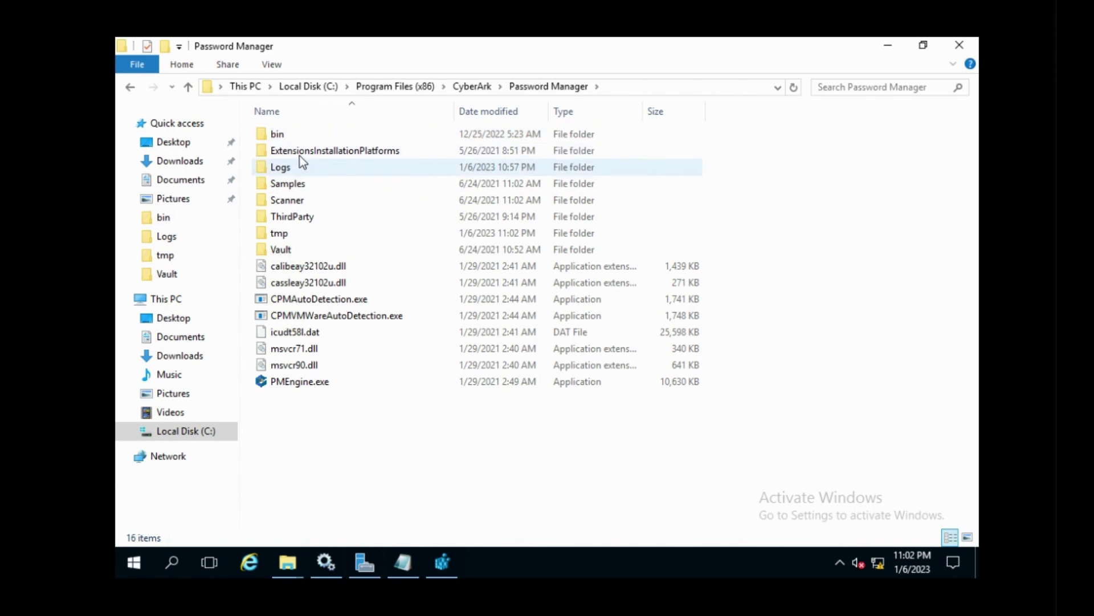
double_click(300, 133)
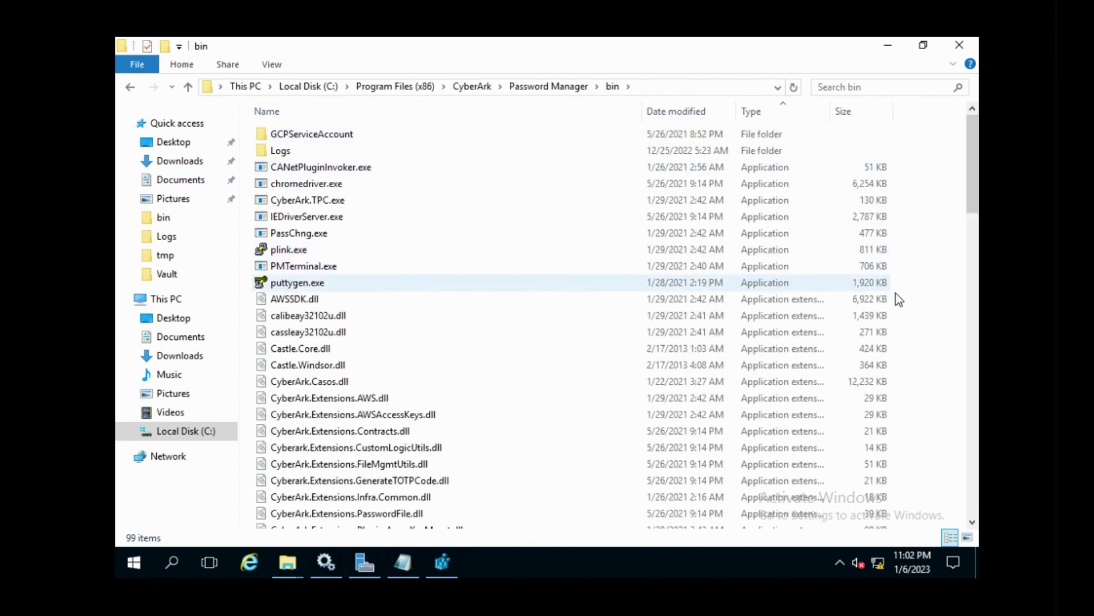
right_click(925, 322)
click(834, 426)
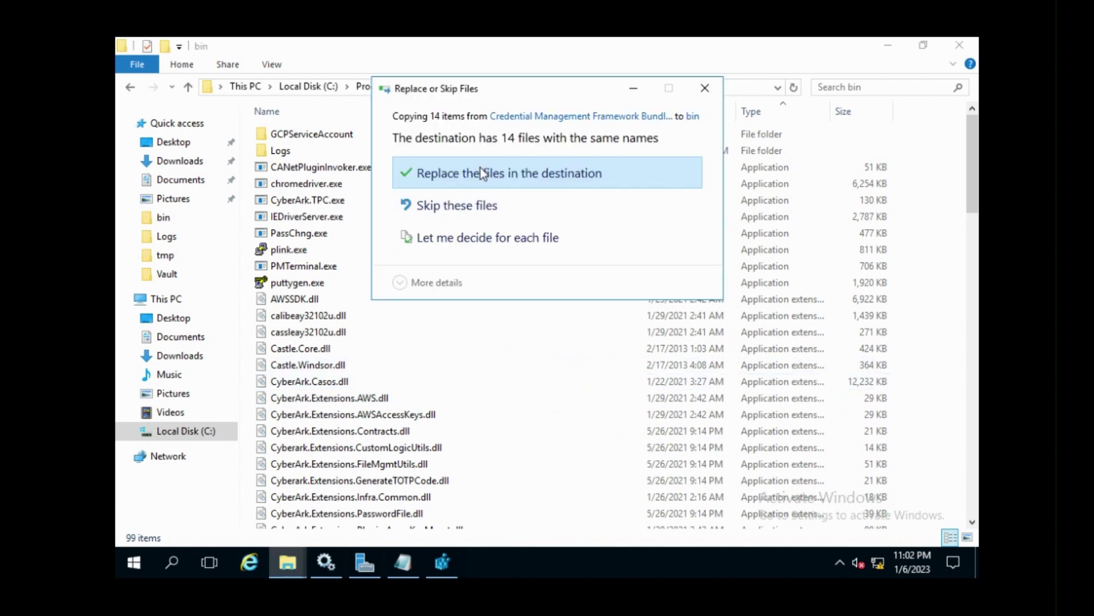
click(475, 172)
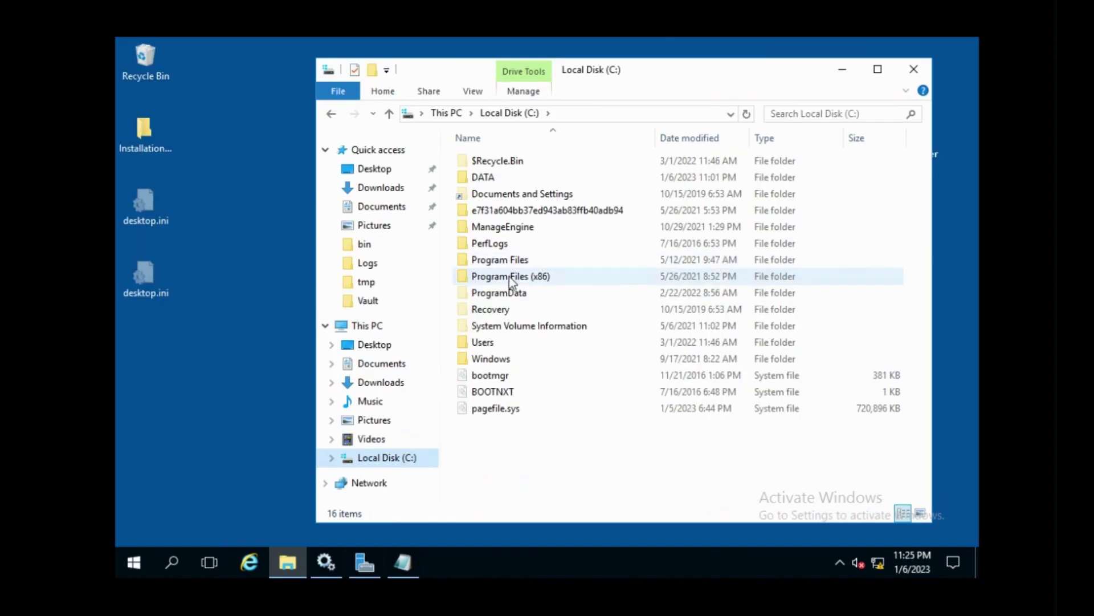
Step: Locate CyberArk.TPC.exe in the Password Manager bin folder in a maximized Explorer window
double_click(508, 276)
double_click(494, 174)
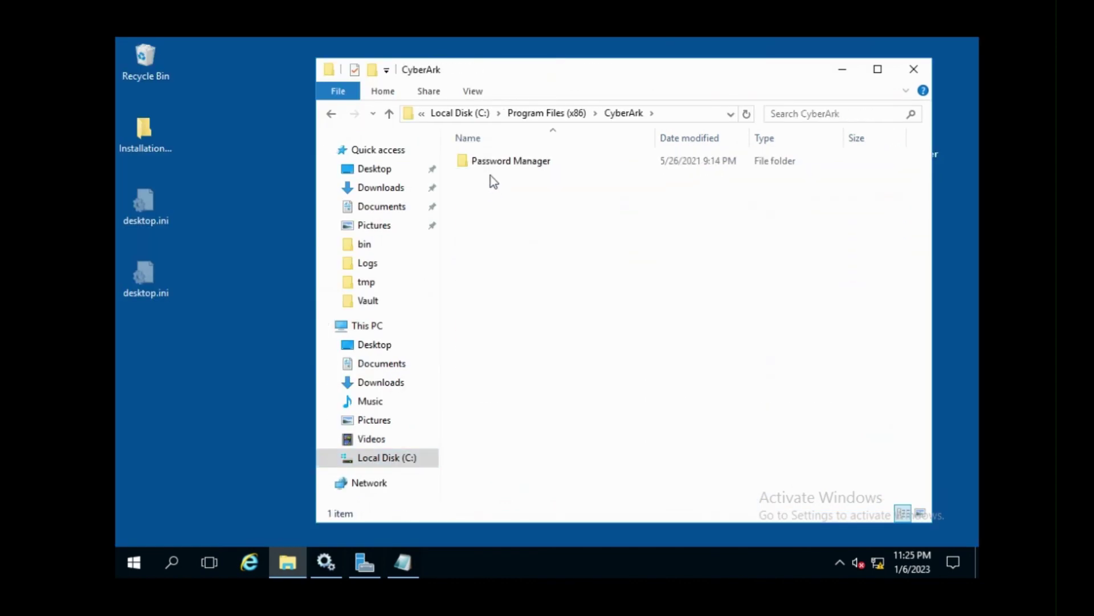
double_click(493, 165)
click(485, 167)
double_click(485, 168)
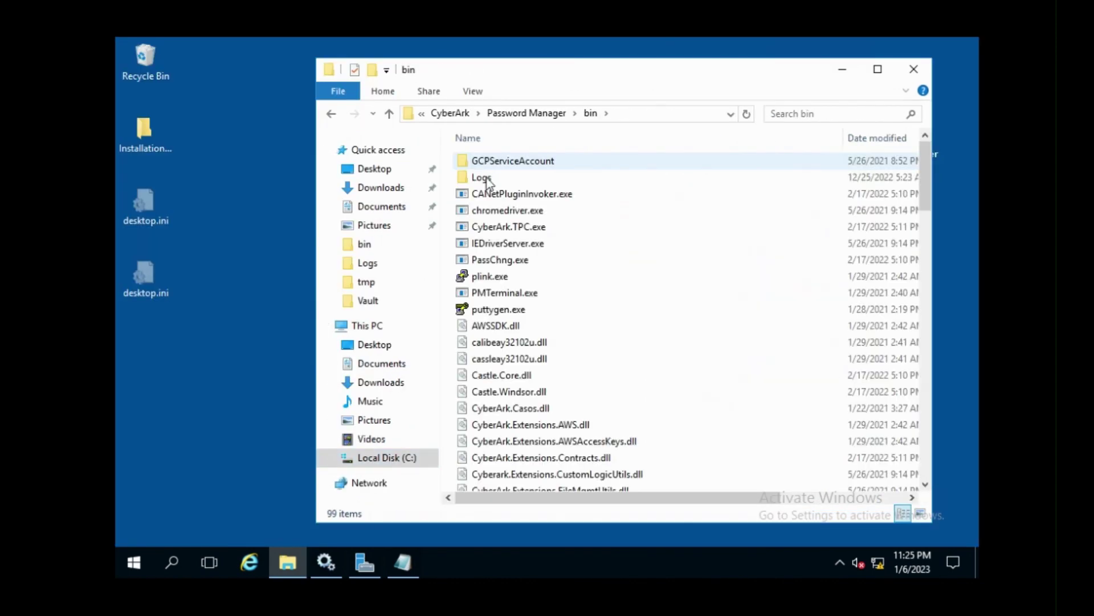
click(520, 227)
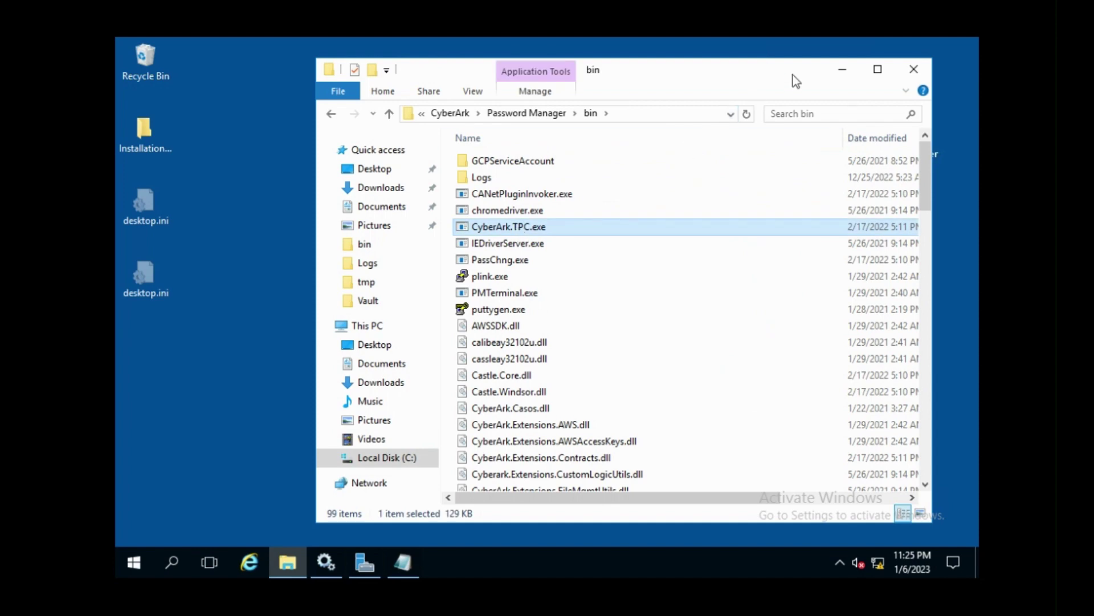
click(878, 69)
Step: Show the CyberArk Software Ltd. signature details from the file's Digital Signatures properties
right_click(309, 201)
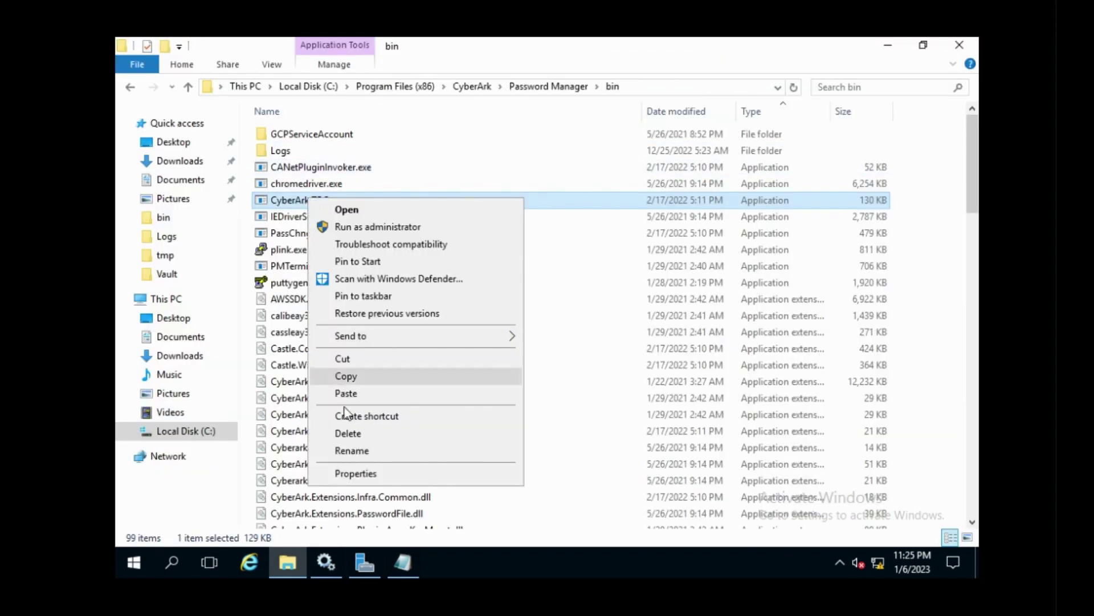
click(344, 473)
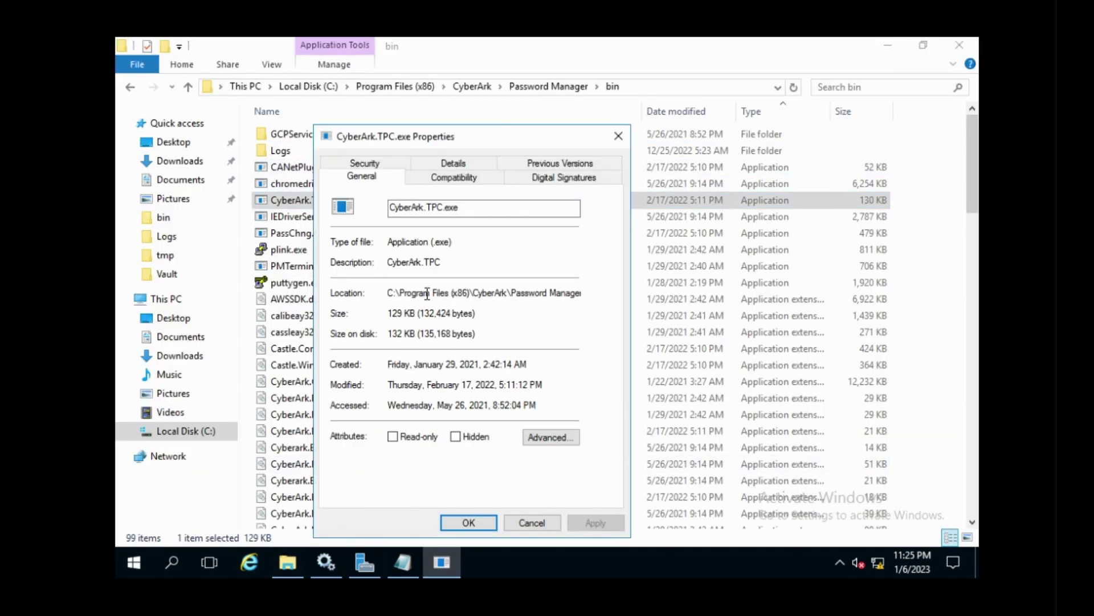
click(552, 179)
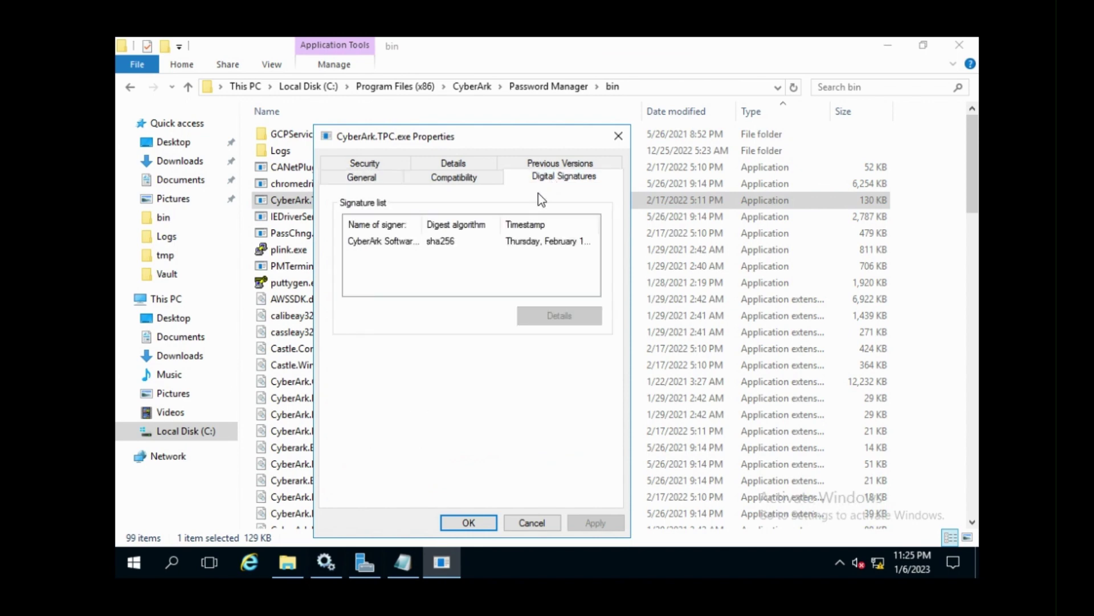
double_click(443, 242)
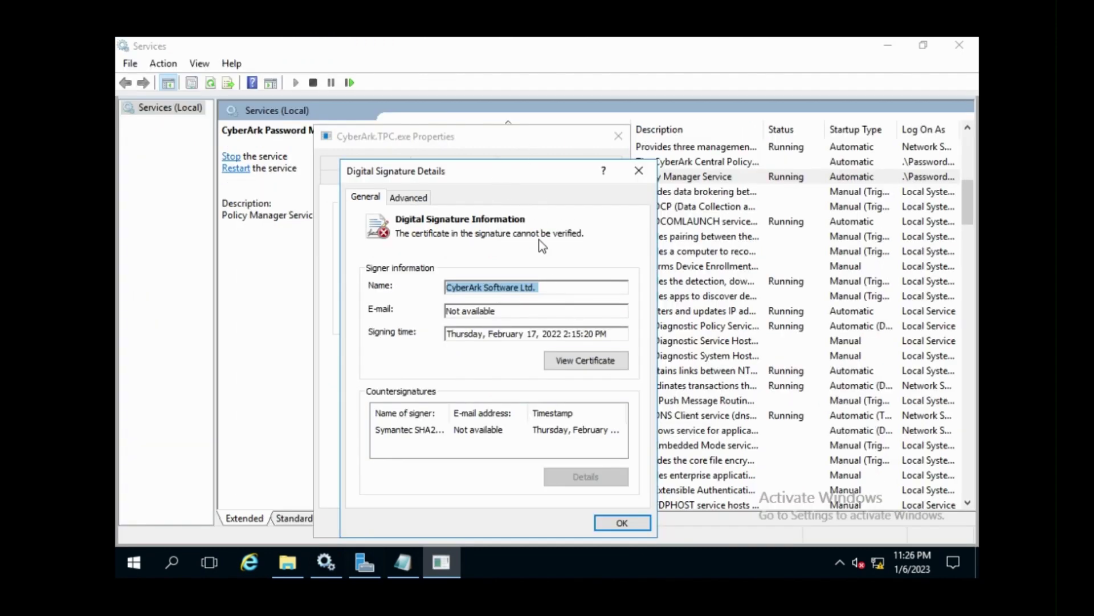
Step: Start installing the CyberArk Software Ltd. certificate for the Local Machine
click(572, 361)
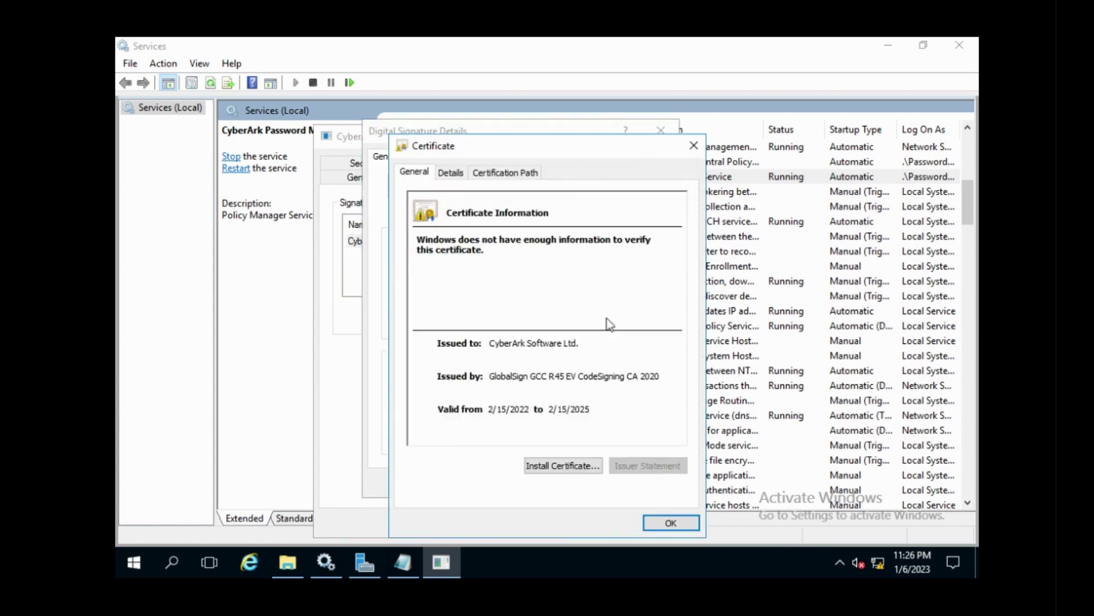
click(556, 466)
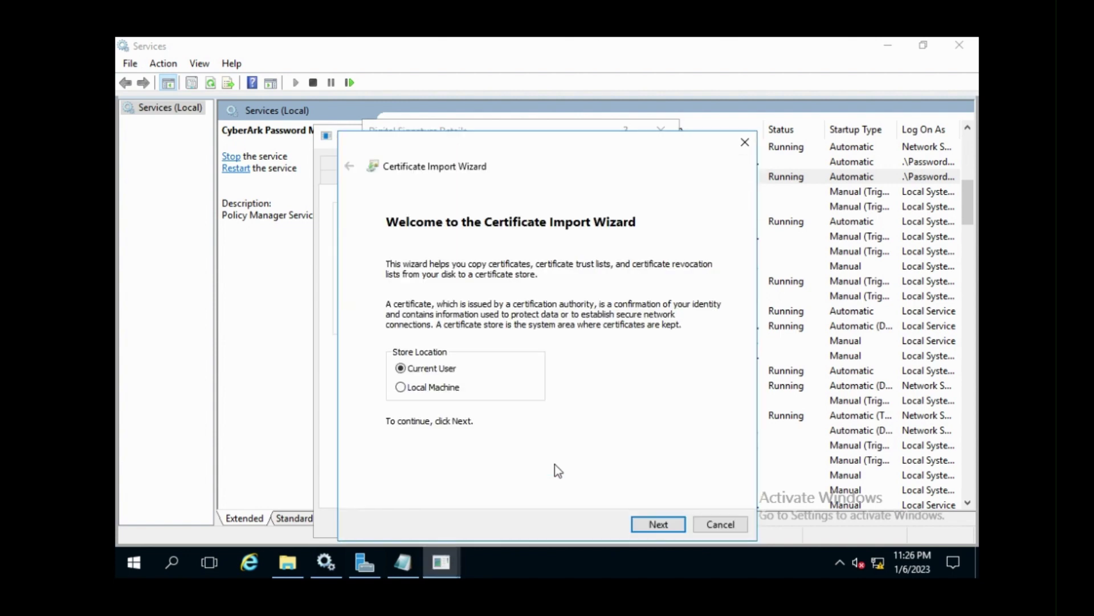
click(439, 389)
click(670, 526)
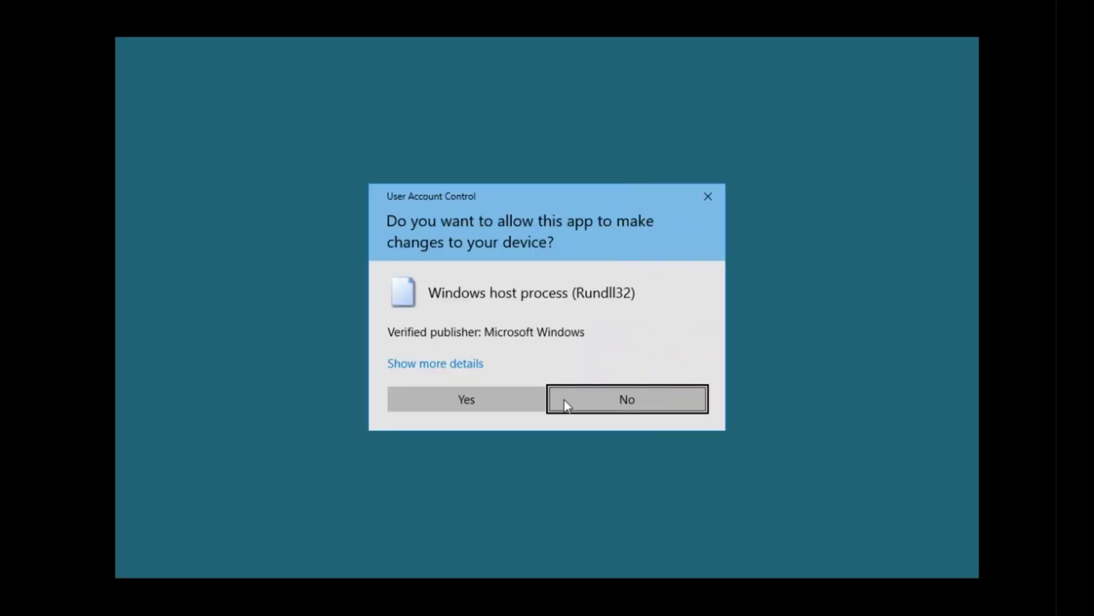
click(479, 394)
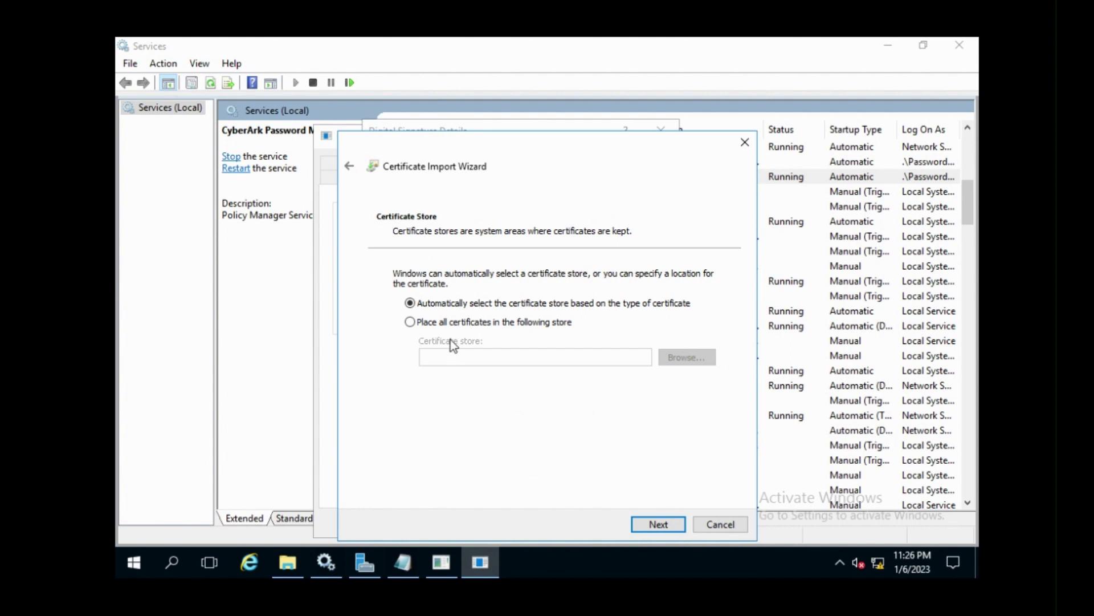
Step: Place the certificate in the Trusted People store and complete the import
click(410, 322)
click(679, 357)
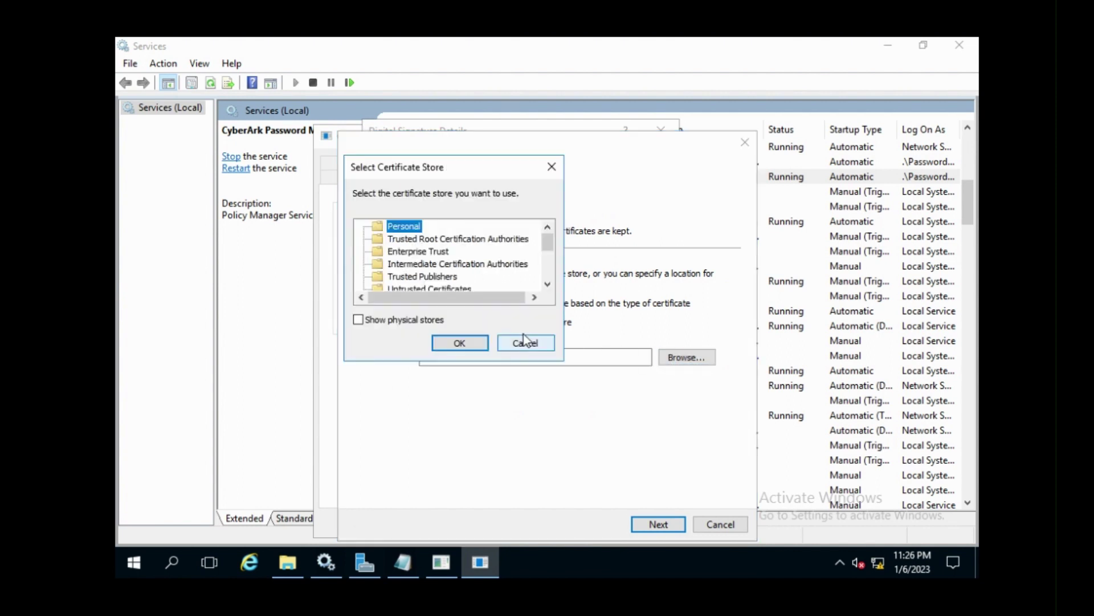
click(547, 284)
click(548, 285)
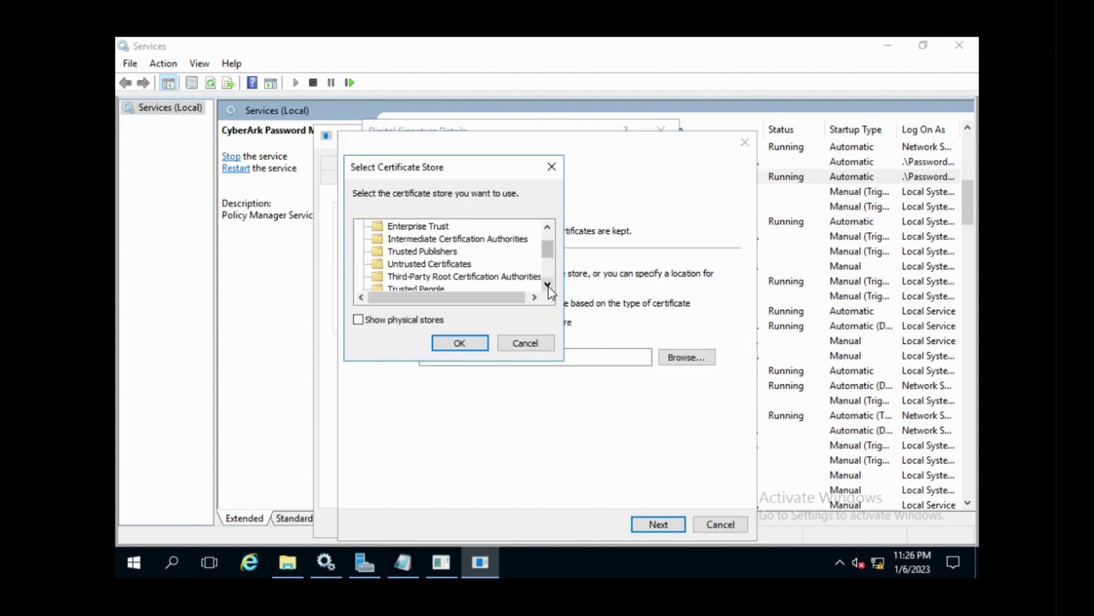
click(548, 284)
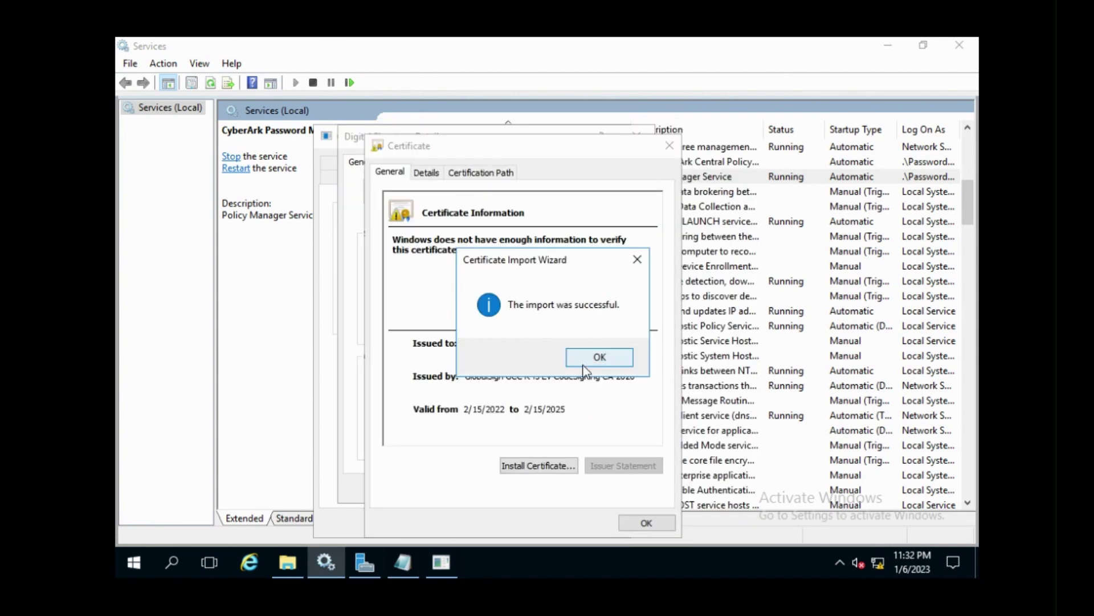
click(600, 357)
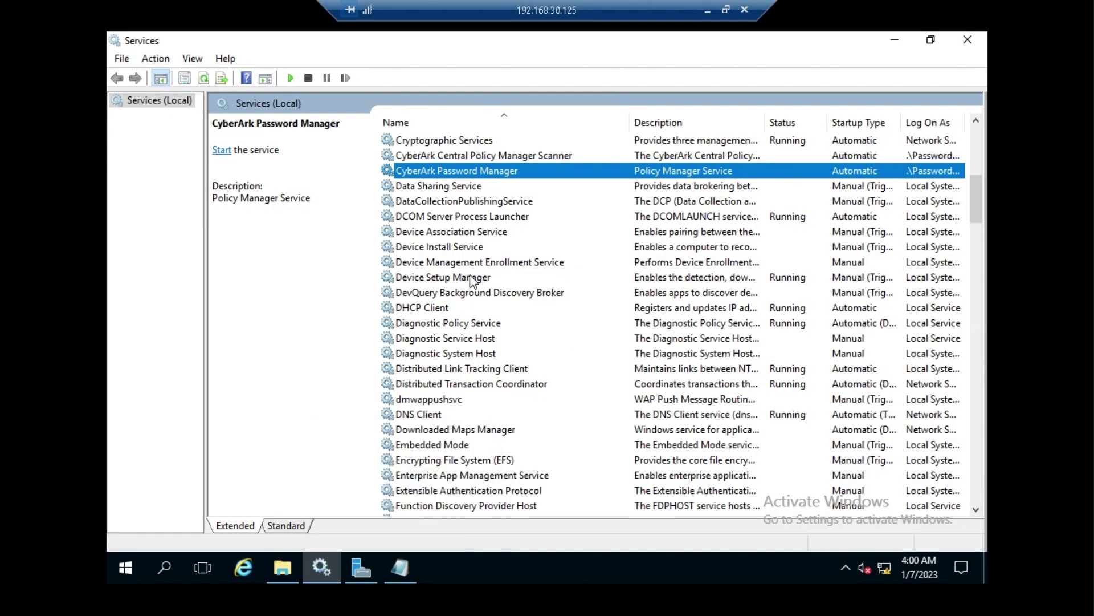
Step: Start the CyberArk Password Manager service, then open the Password Manager Logs folder
right_click(437, 174)
click(468, 180)
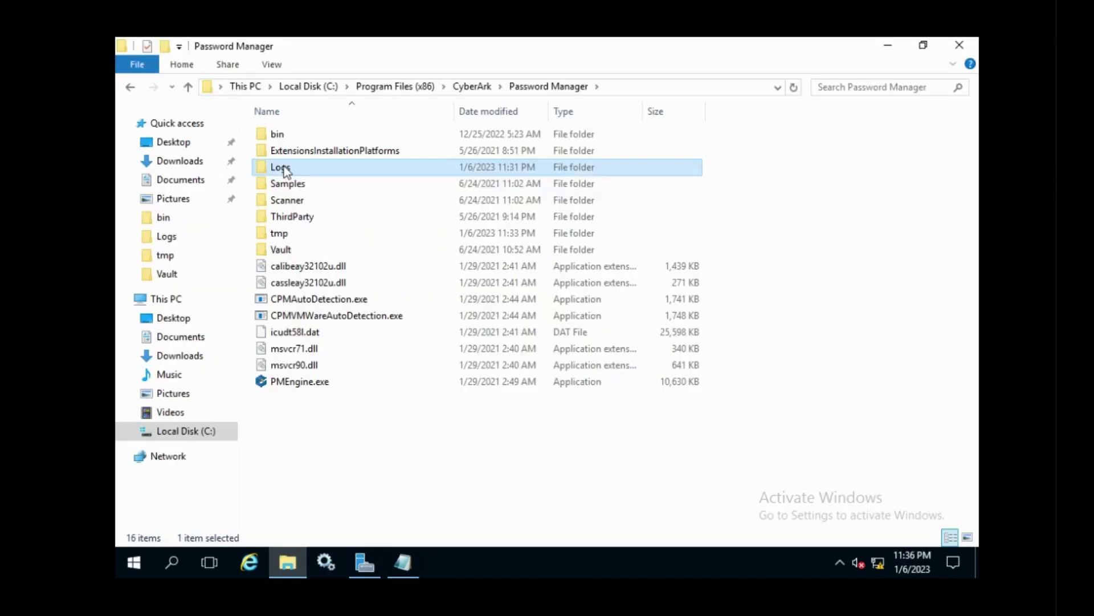
double_click(281, 168)
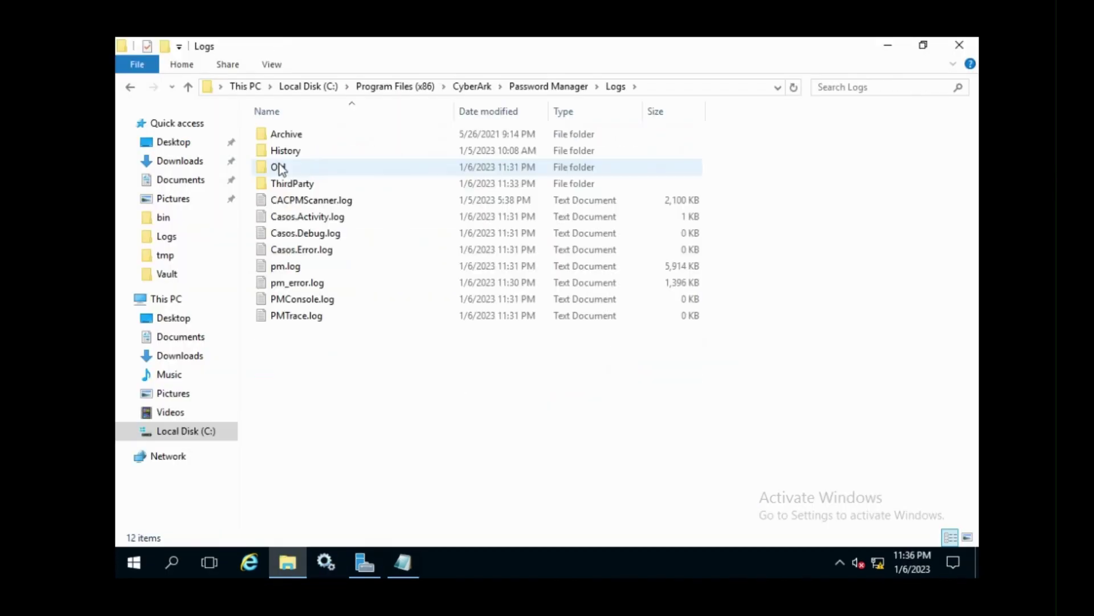
Step: Open pm_error.log and scroll to its latest root-account connection-attempt failures
double_click(292, 285)
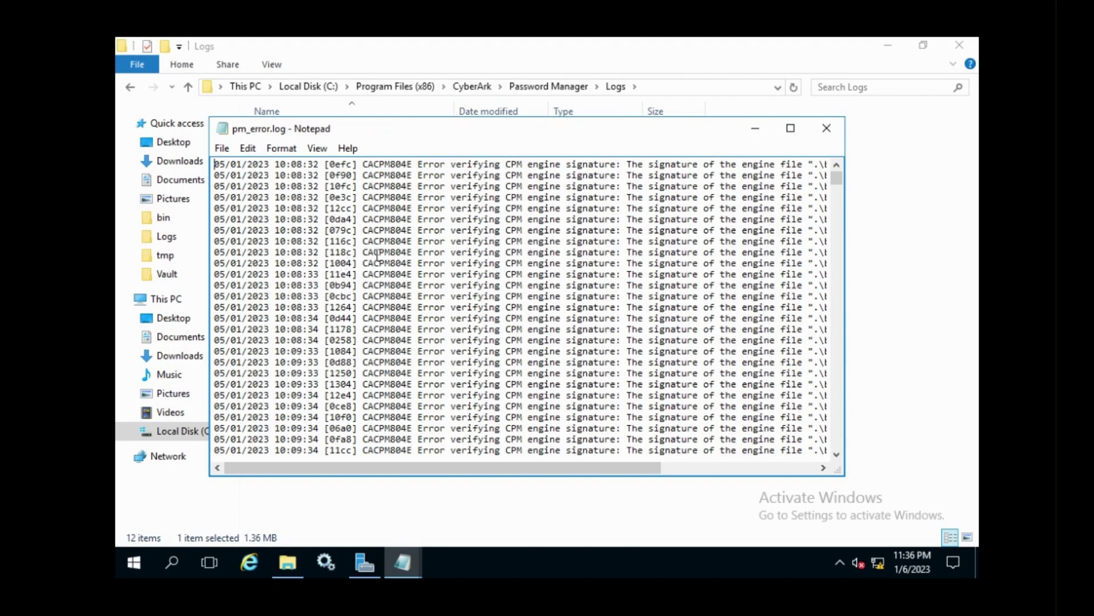
scroll(377, 256, down, 9)
drag(832, 186, 817, 468)
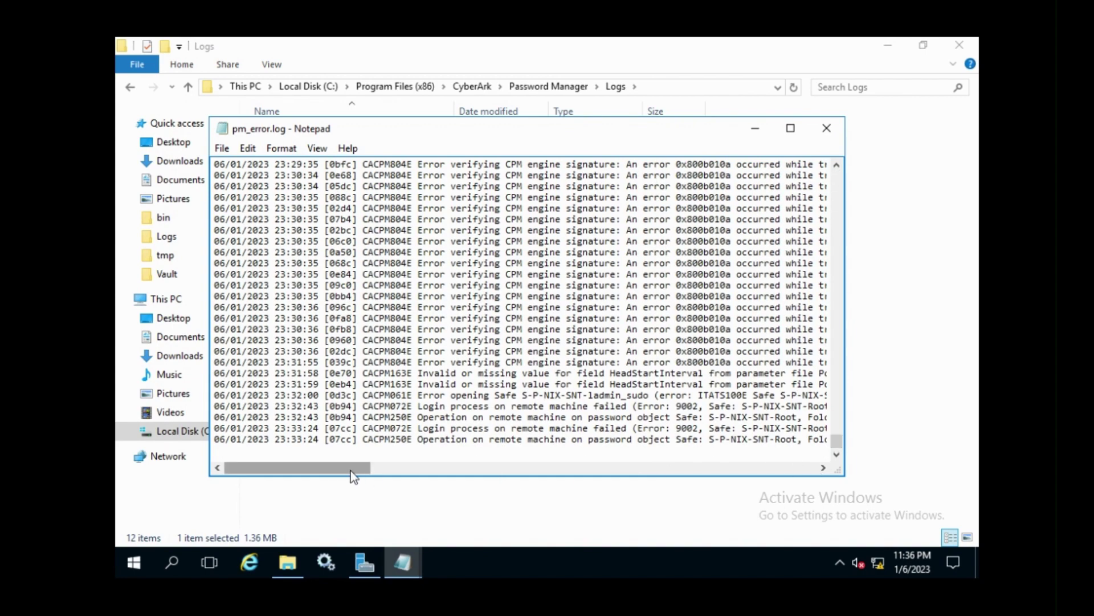
drag(354, 470, 621, 474)
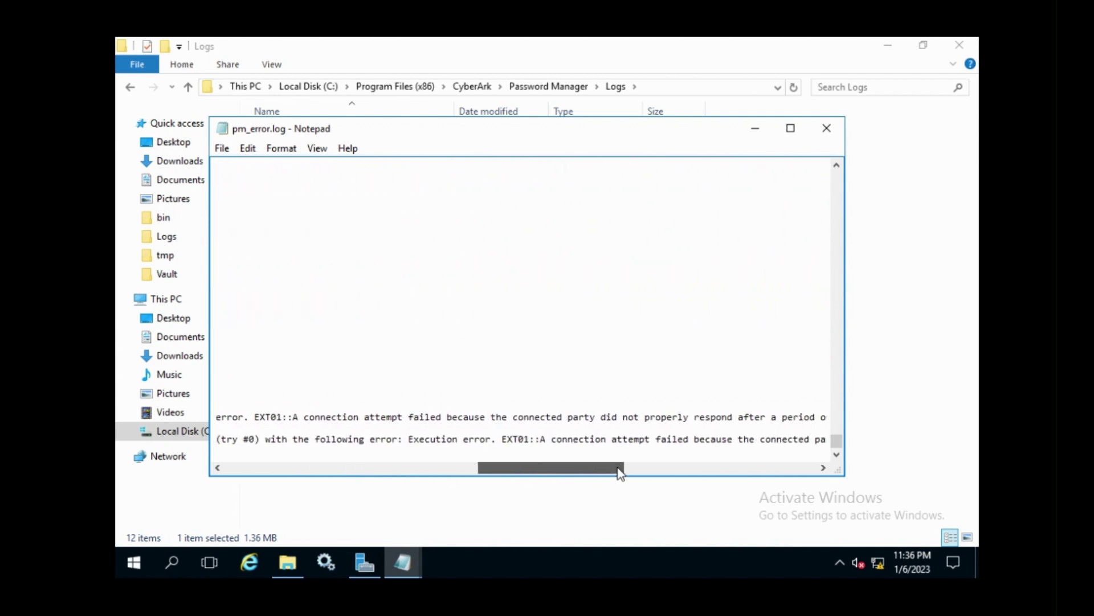
drag(621, 473, 624, 474)
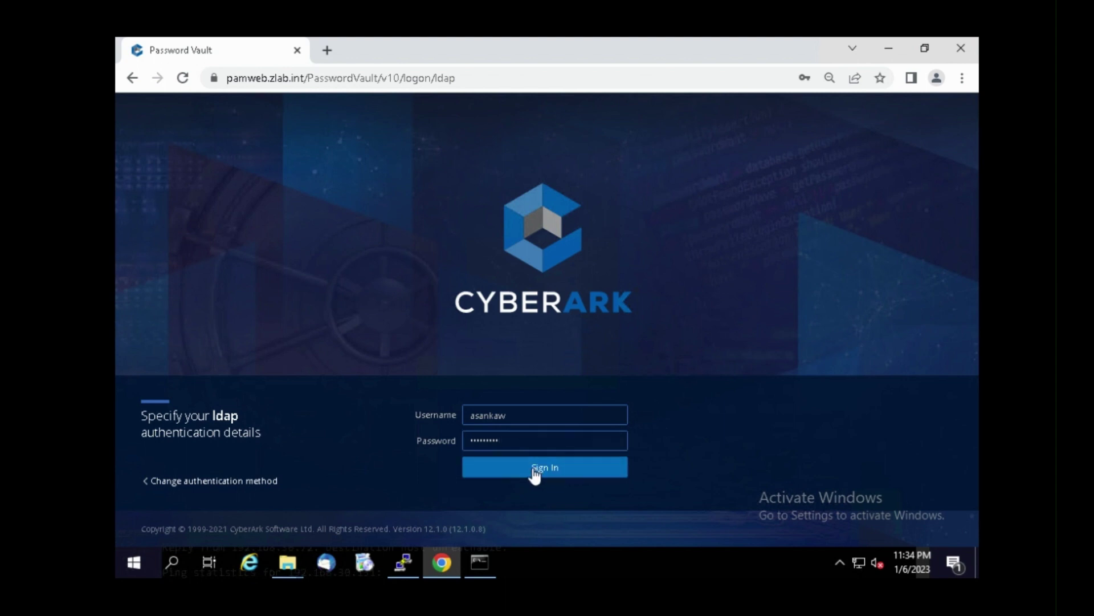
Step: Sign in to the Password Vault and search accounts for 'postfix'
click(532, 472)
mouse_move(140, 228)
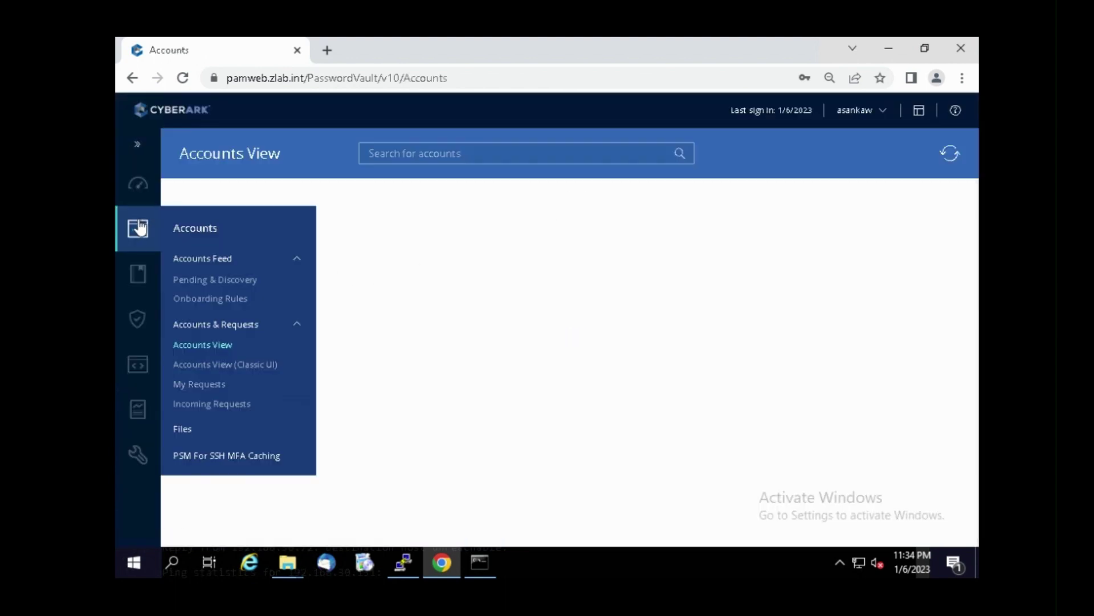
click(399, 154)
text(postfix)
key(Return)
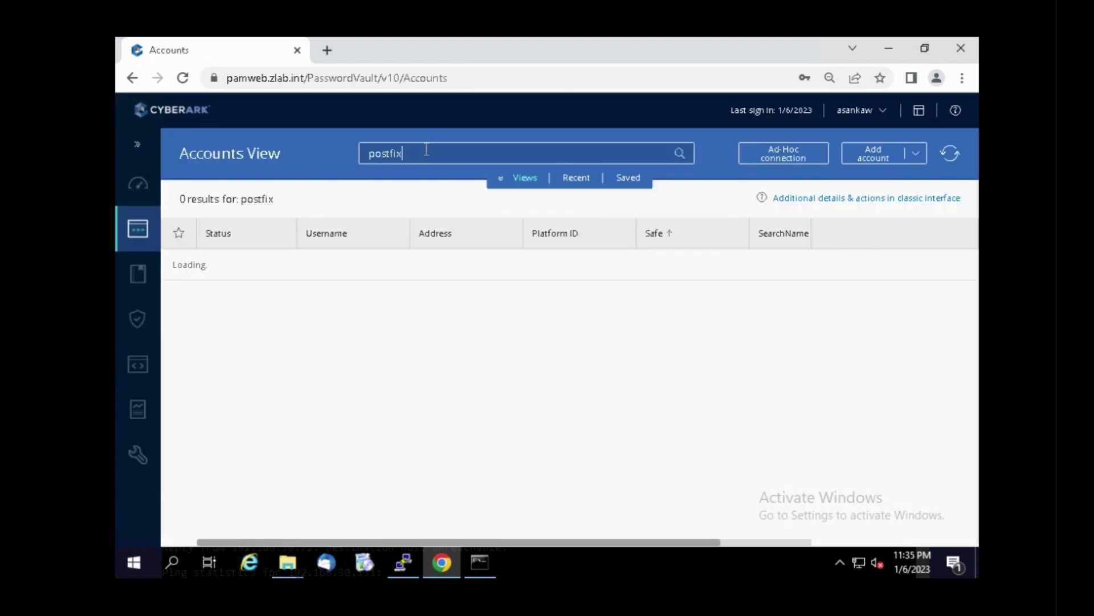
Step: Open the root account on 192.168.30.131 and check its Compliant status and today's verification
click(395, 299)
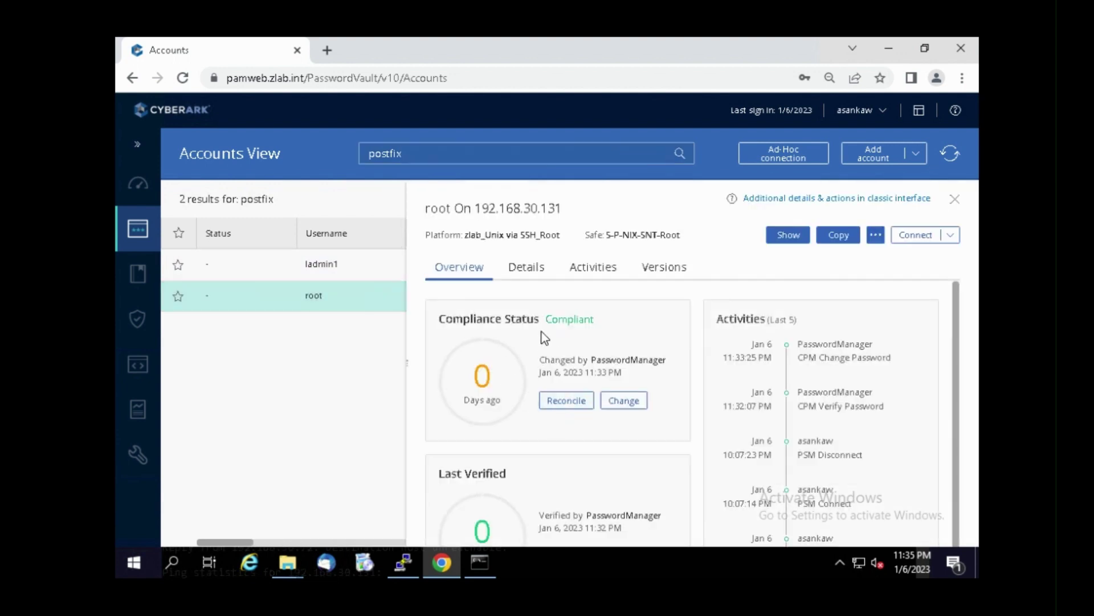
scroll(548, 336, down, 1)
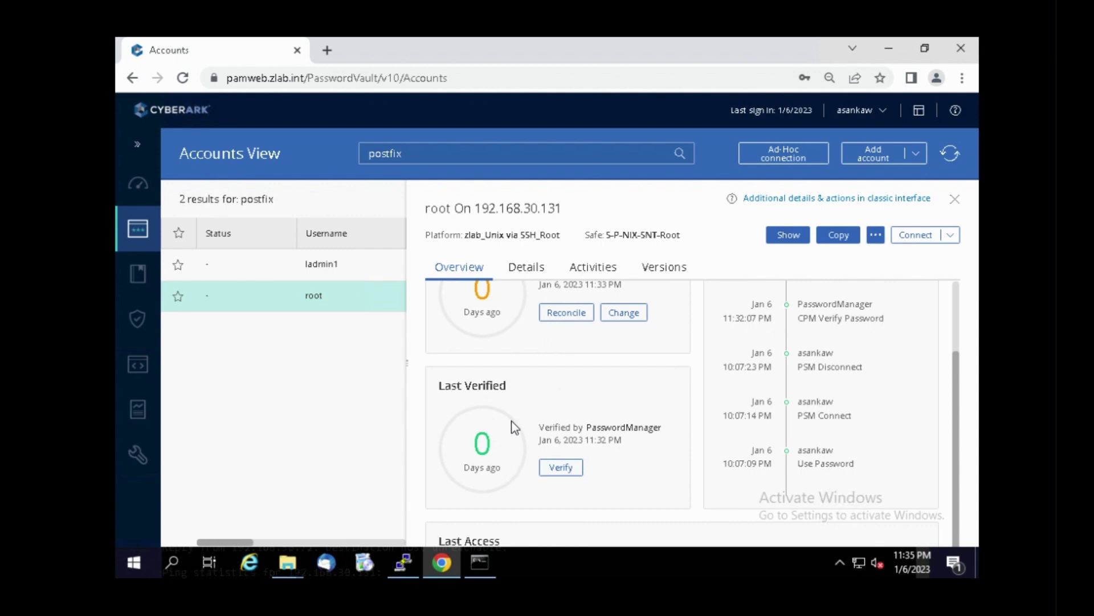
scroll(509, 391, up, 1)
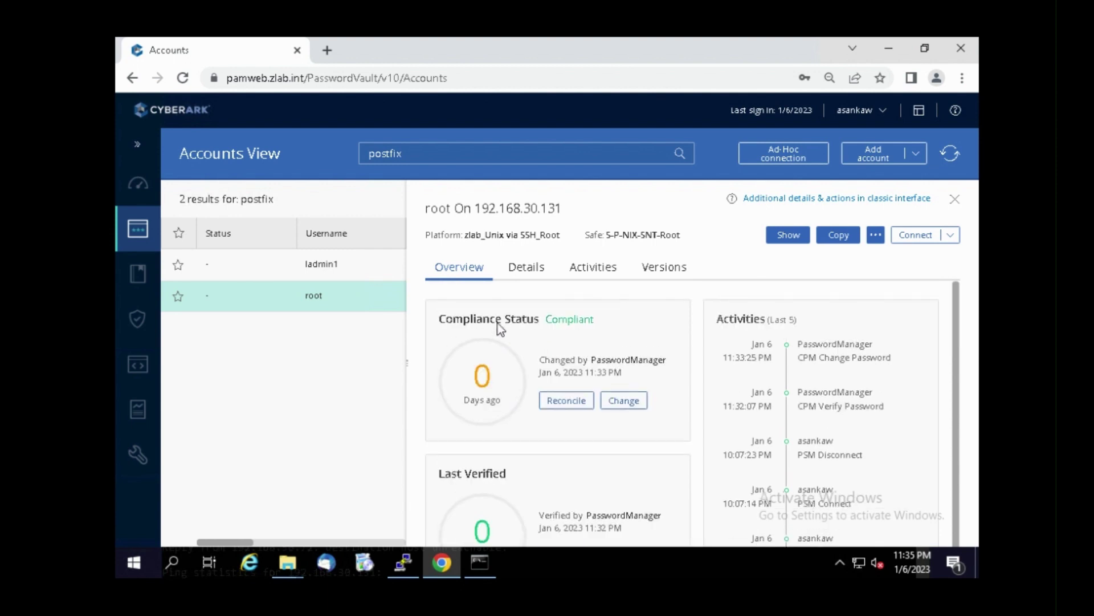
drag(960, 320, 958, 407)
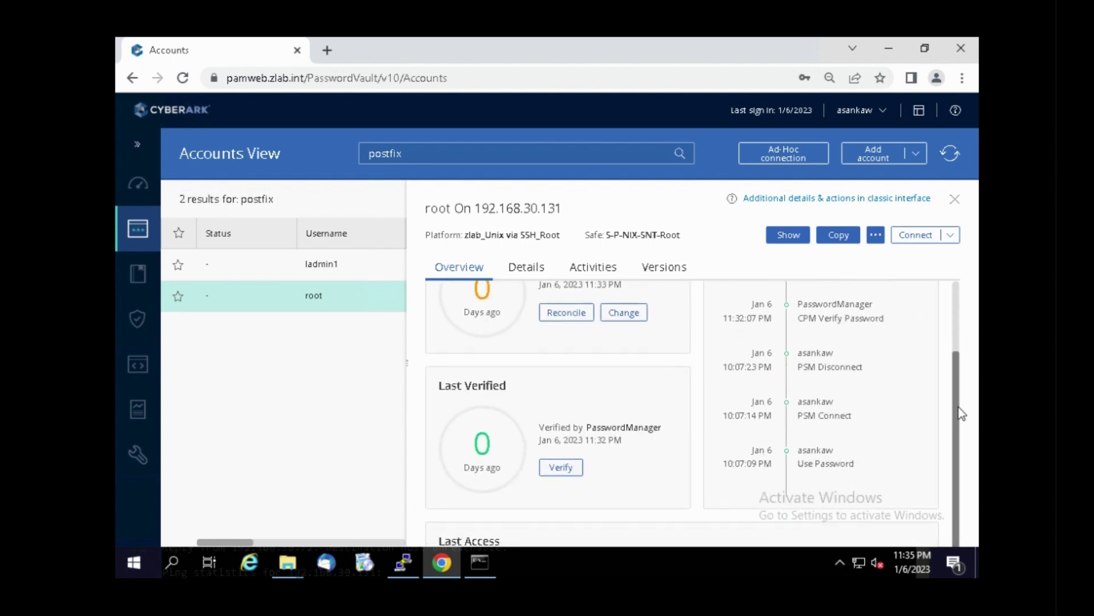